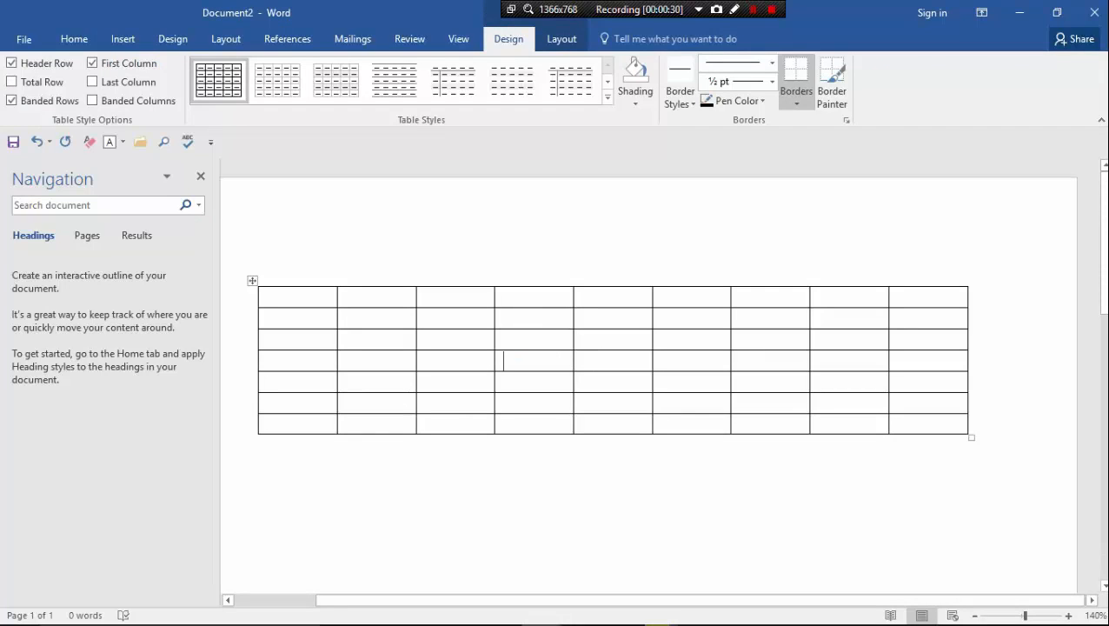
- Delete the fourth column of the table
left_click(520, 298)
left_click(562, 40)
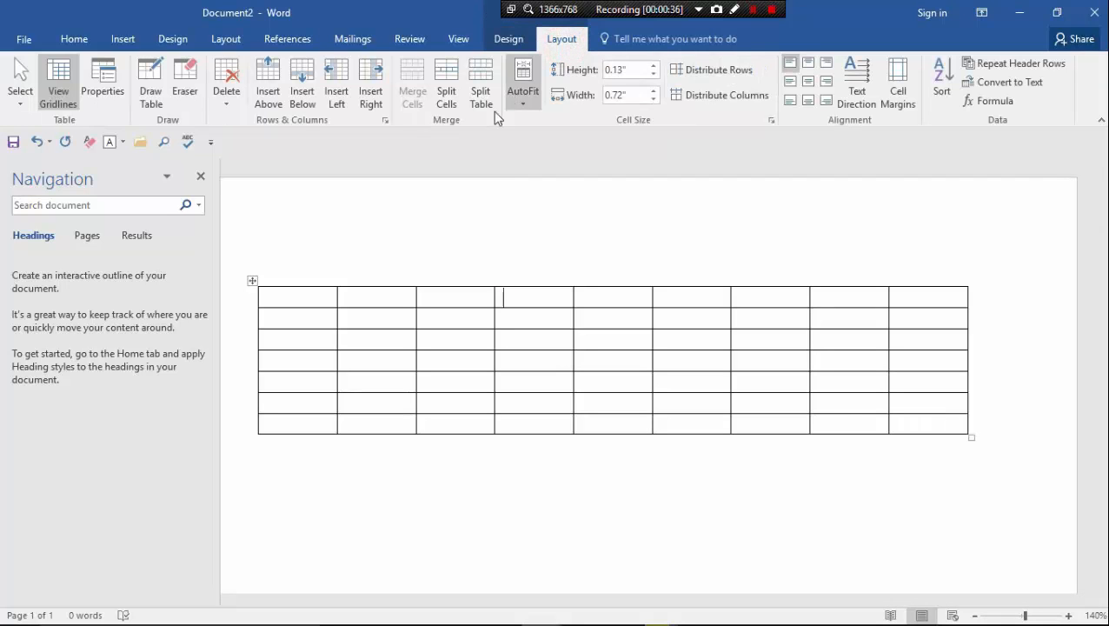
left_click(384, 121)
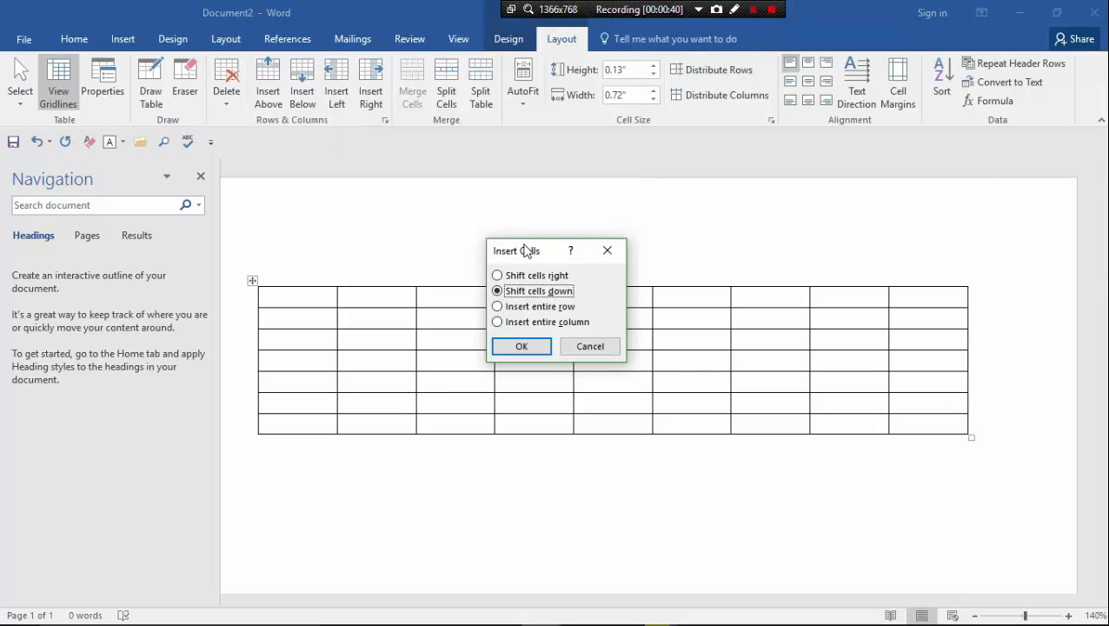
left_click(607, 251)
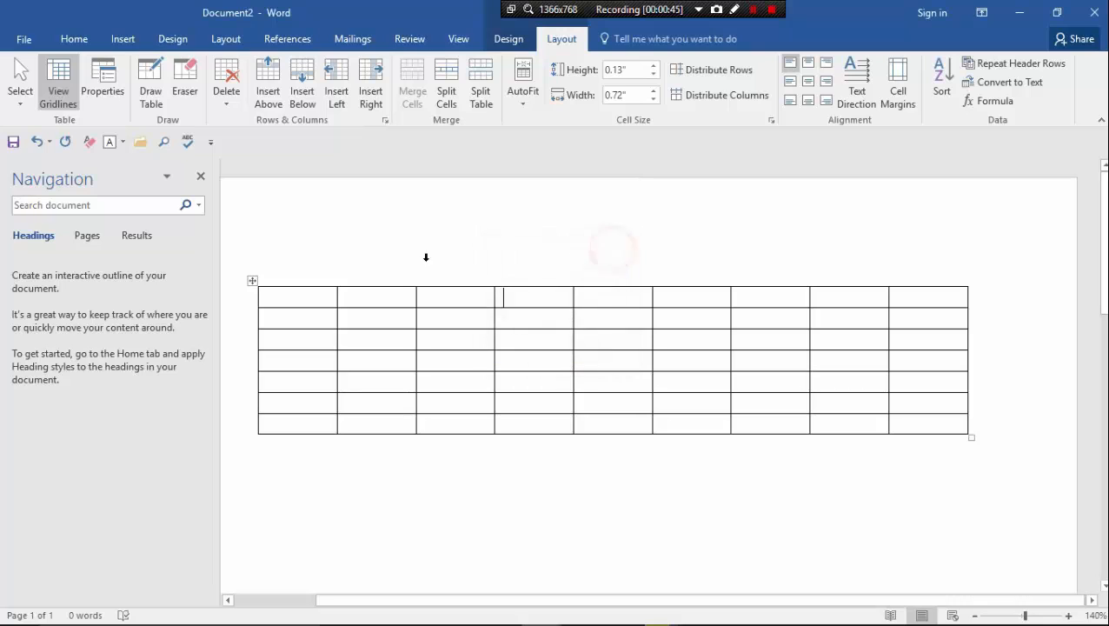
left_click(227, 107)
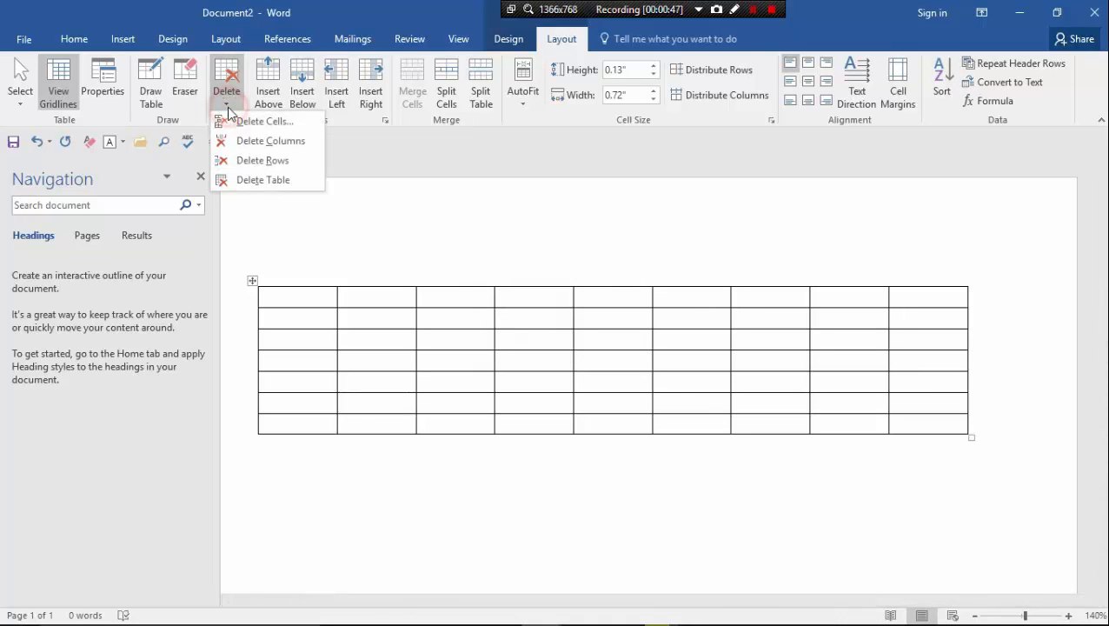
left_click(301, 150)
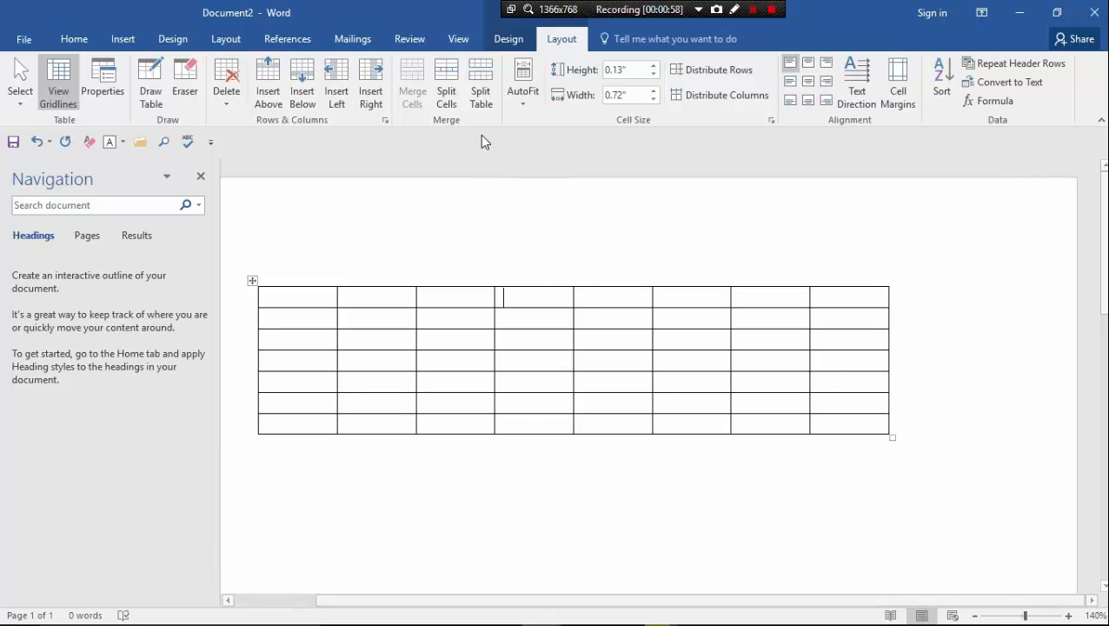
- Insert an entire column at the fourth column position using the Insert Cells options
left_click(385, 119)
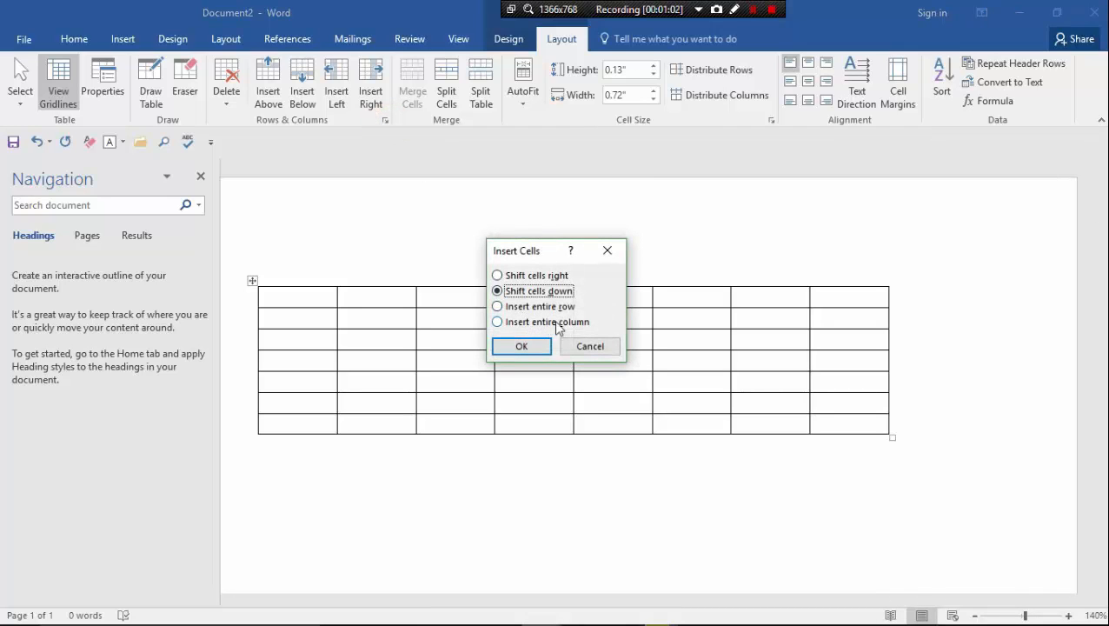
left_click(563, 322)
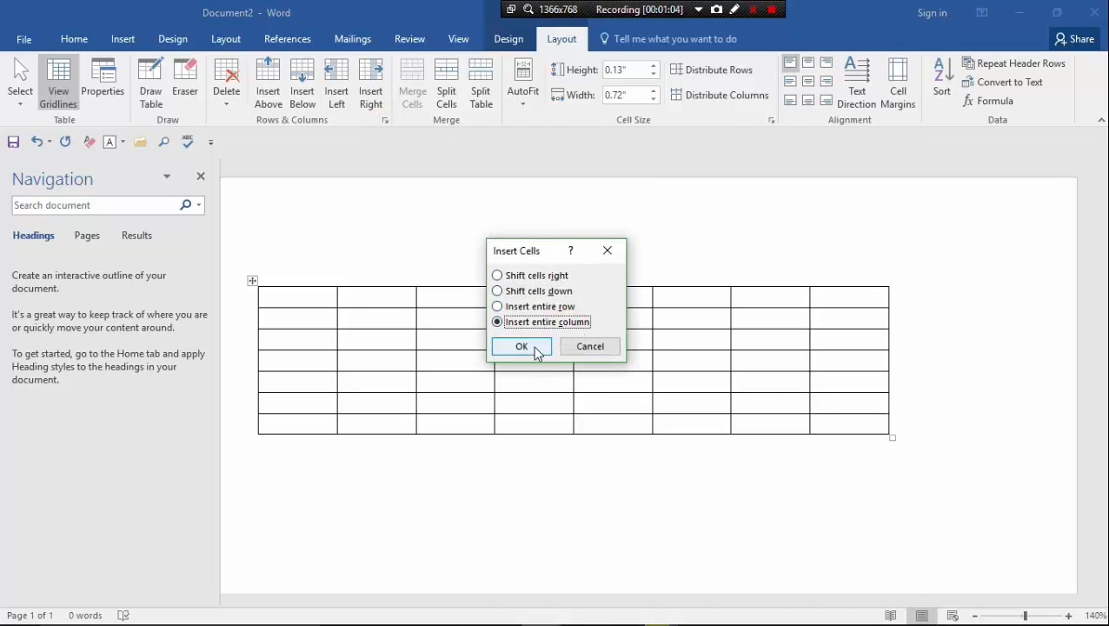
left_click(533, 346)
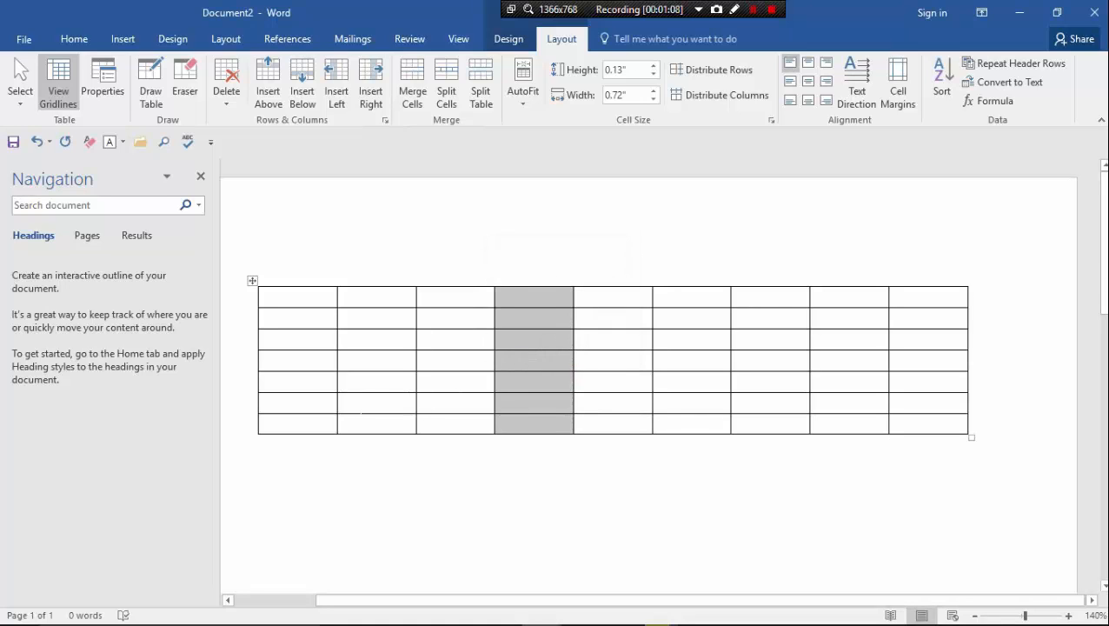
- Delete the third row of the table
left_click(307, 338)
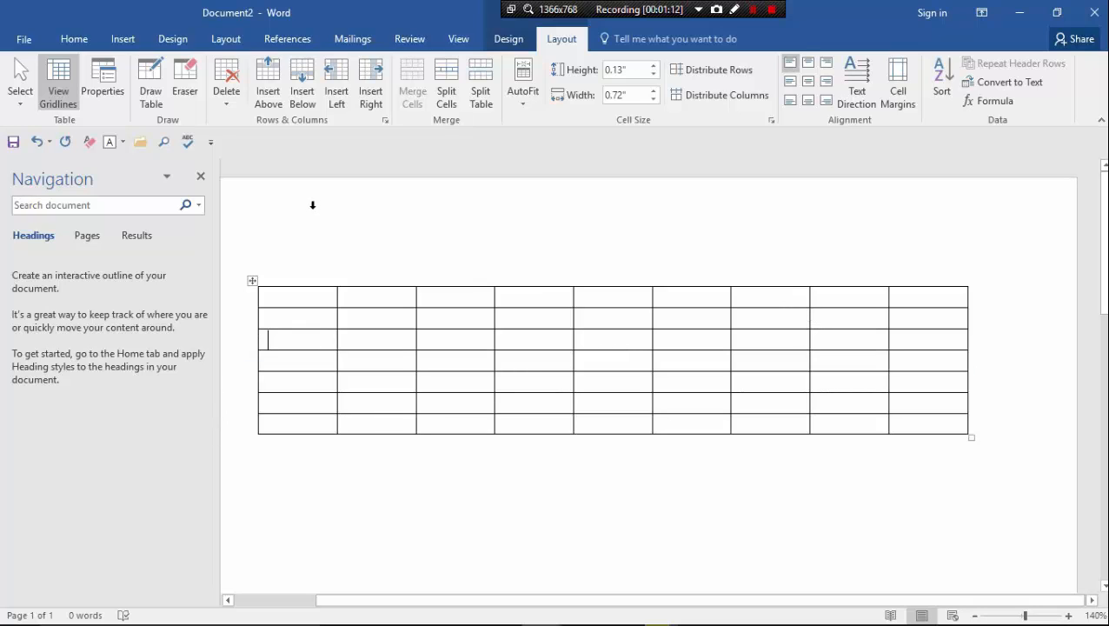
left_click(225, 98)
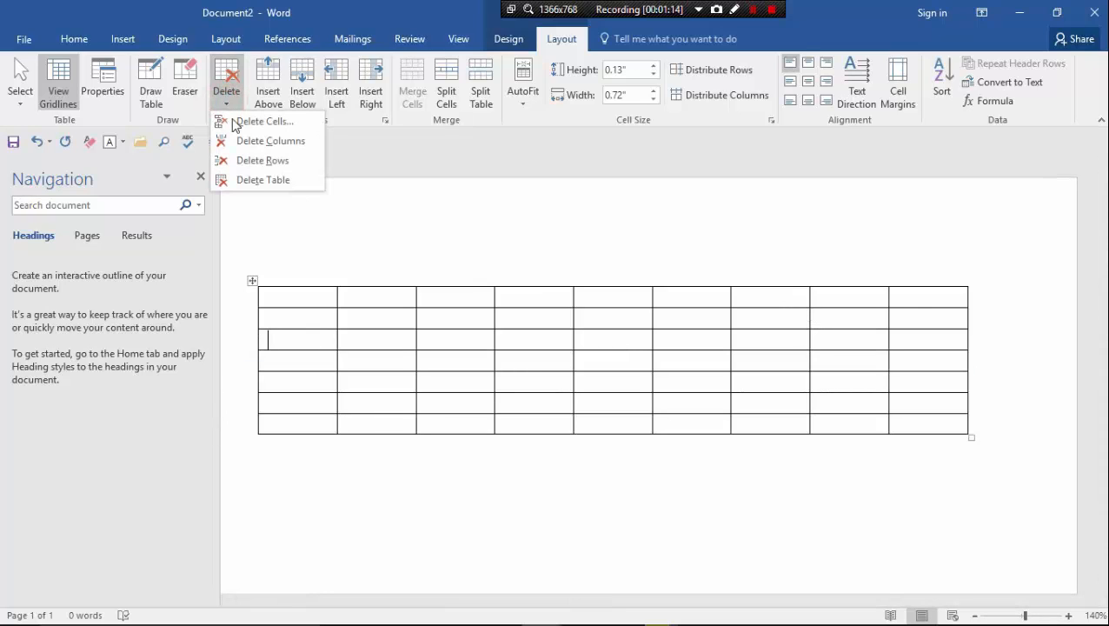
left_click(293, 164)
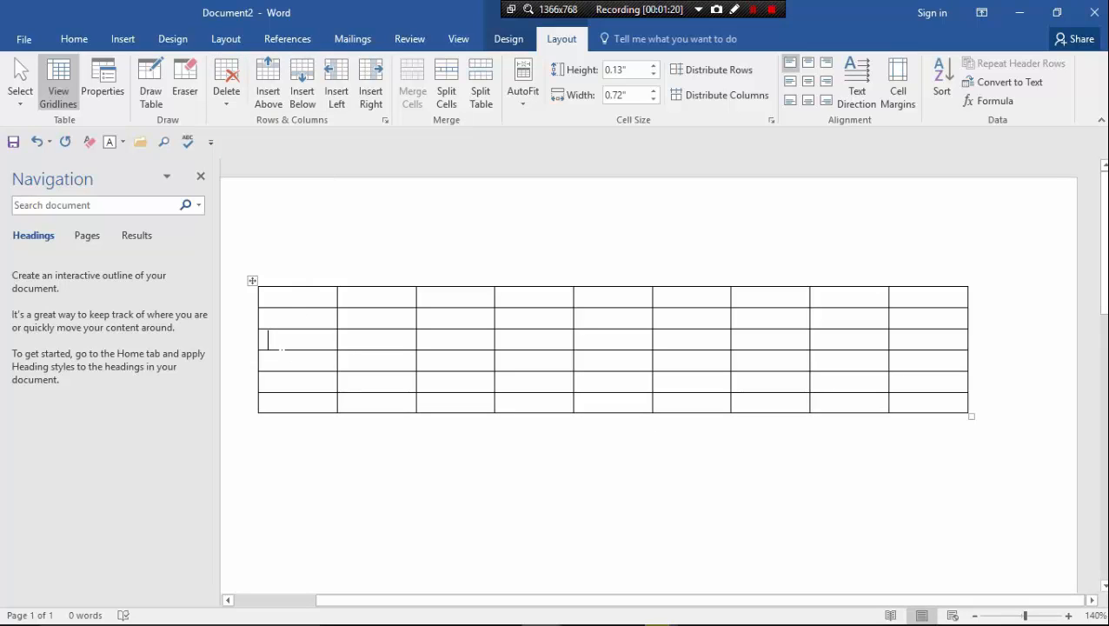
- Insert an entire row at the third row position using the Insert Cells options
left_click(280, 343)
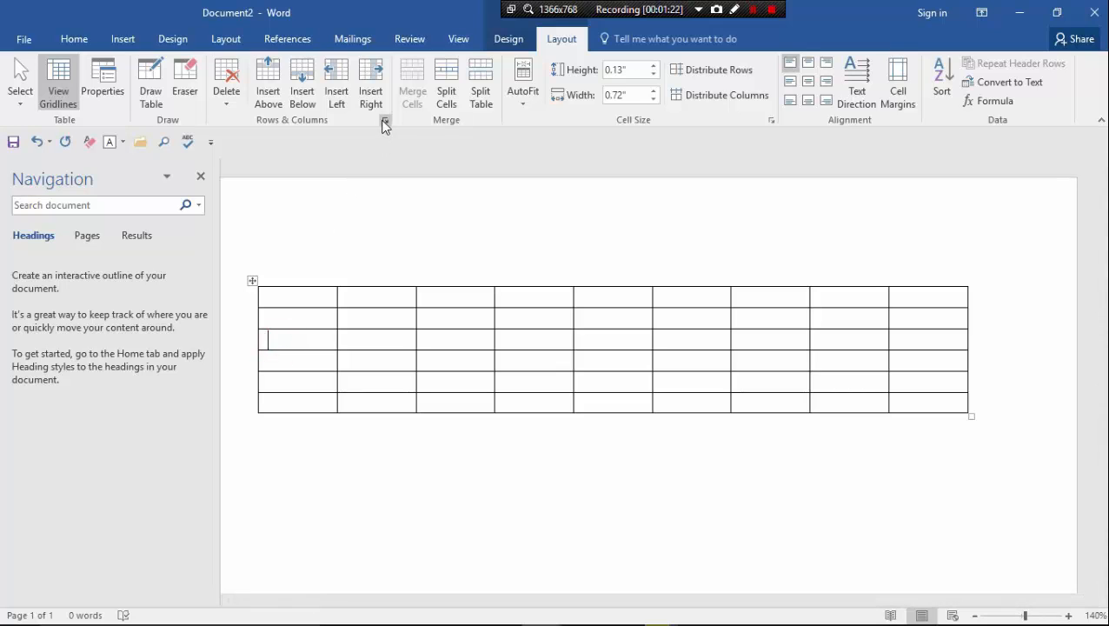
mouse_move(252, 330)
left_click(385, 122)
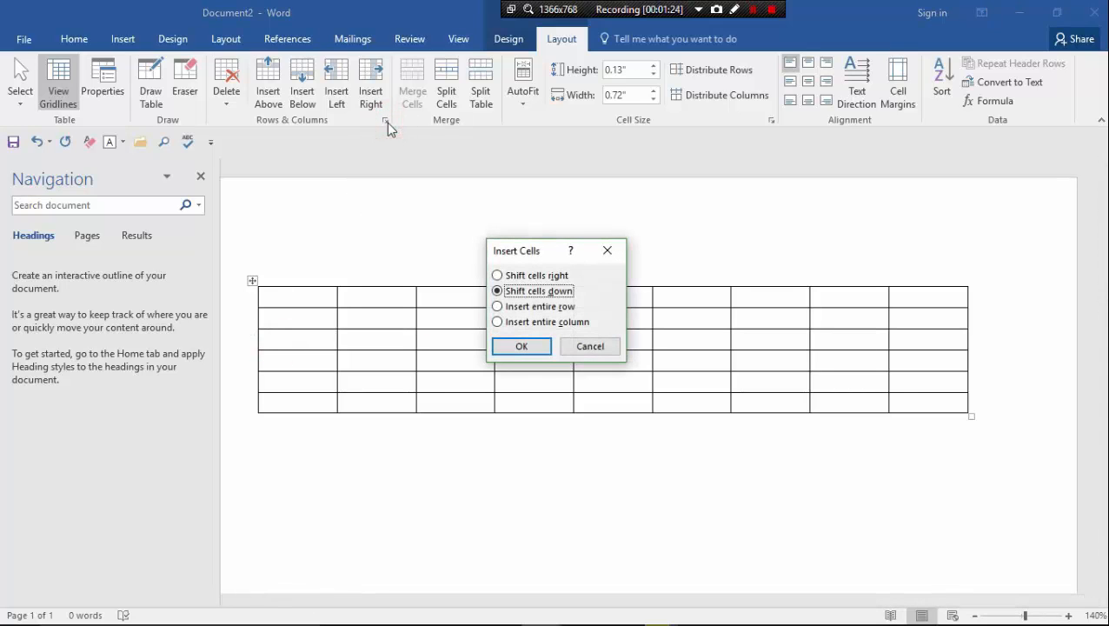
left_click(550, 306)
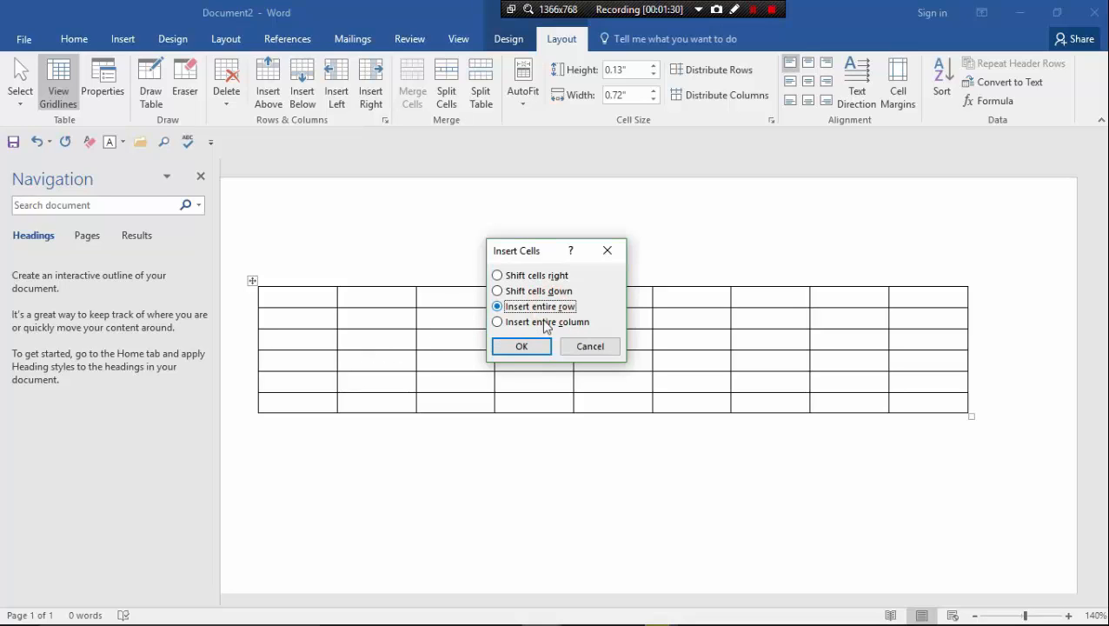
left_click(538, 346)
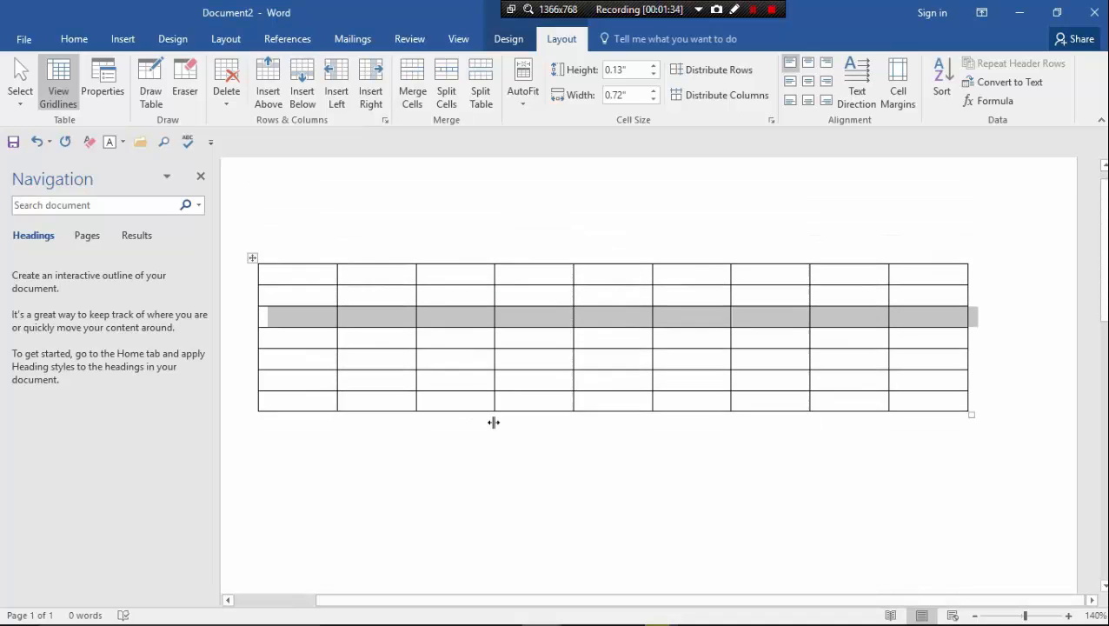
- Erase the borders between rows two through six in the fourth and seventh columns, making one tall cell in each
left_click(588, 368)
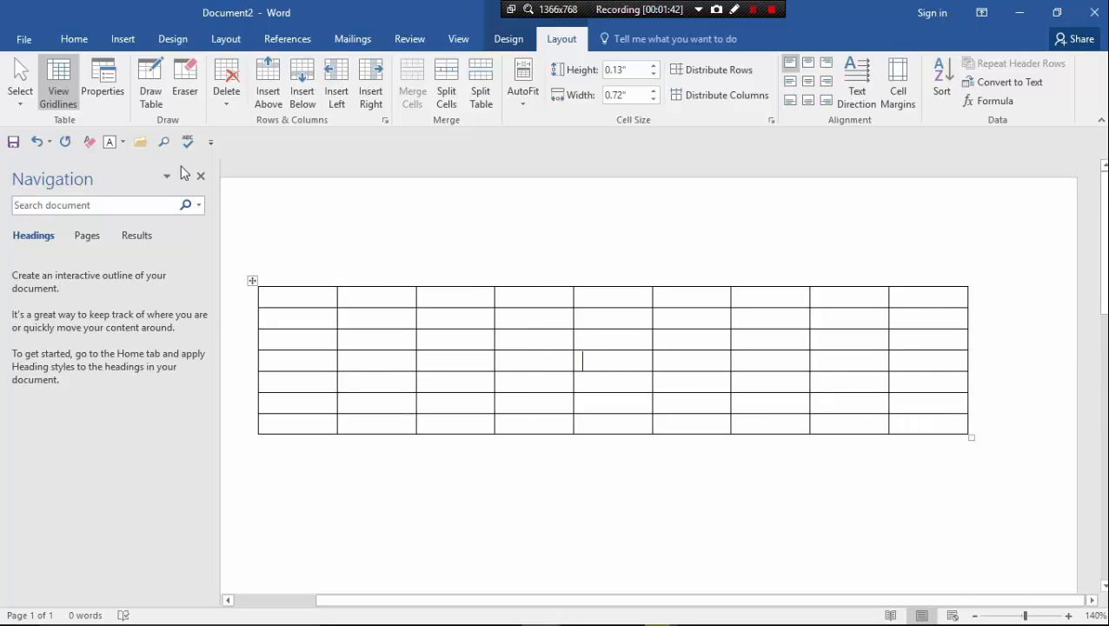
left_click(188, 87)
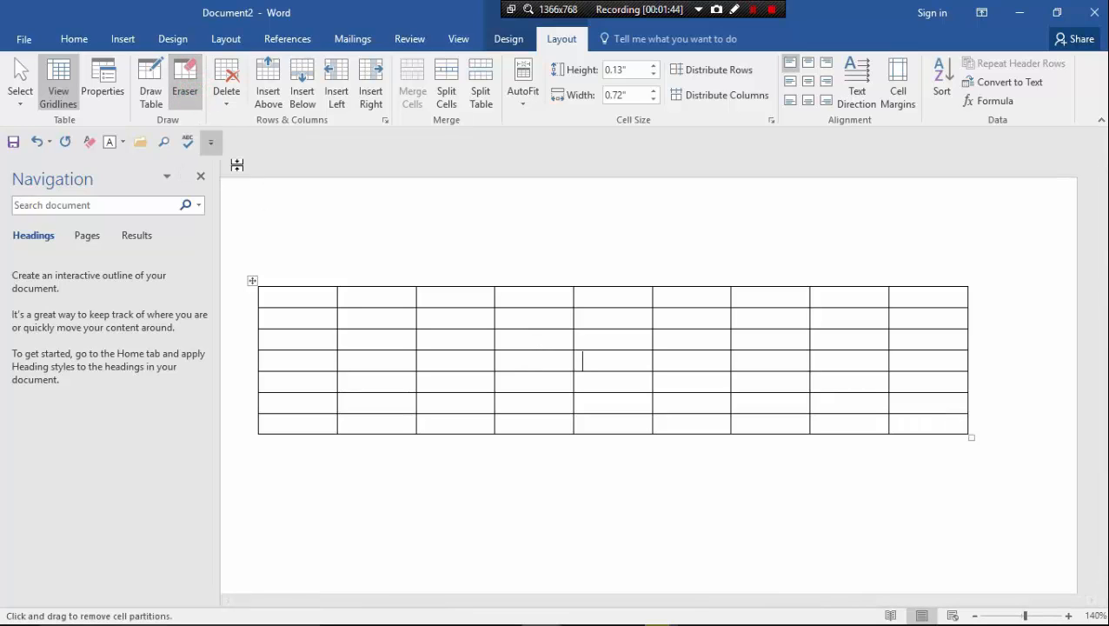
left_click(537, 329)
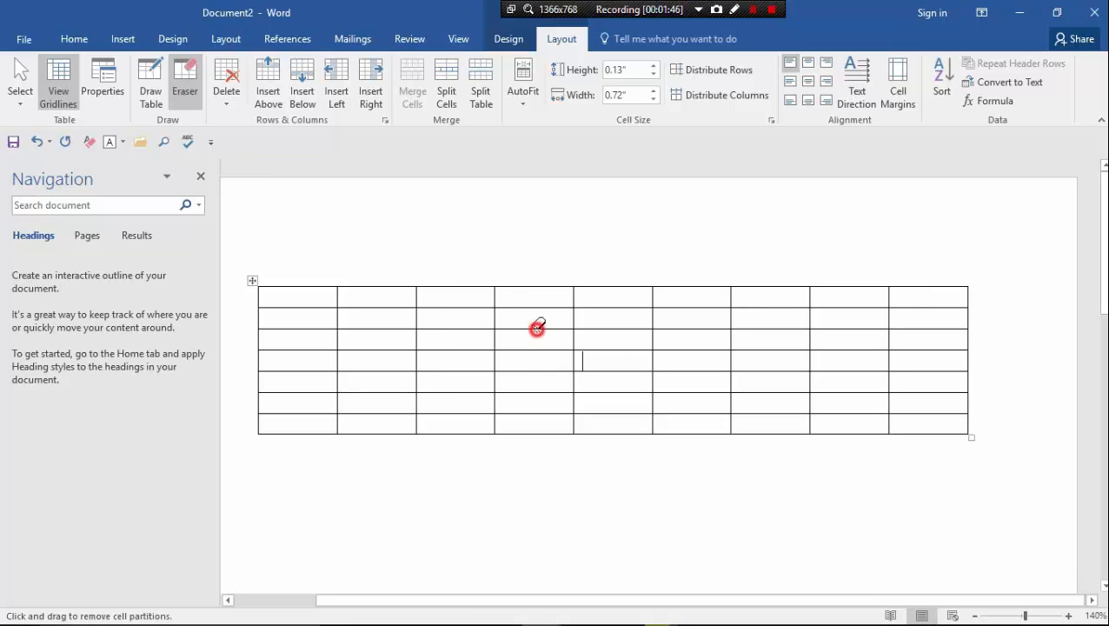
left_click_drag(536, 329, 534, 389)
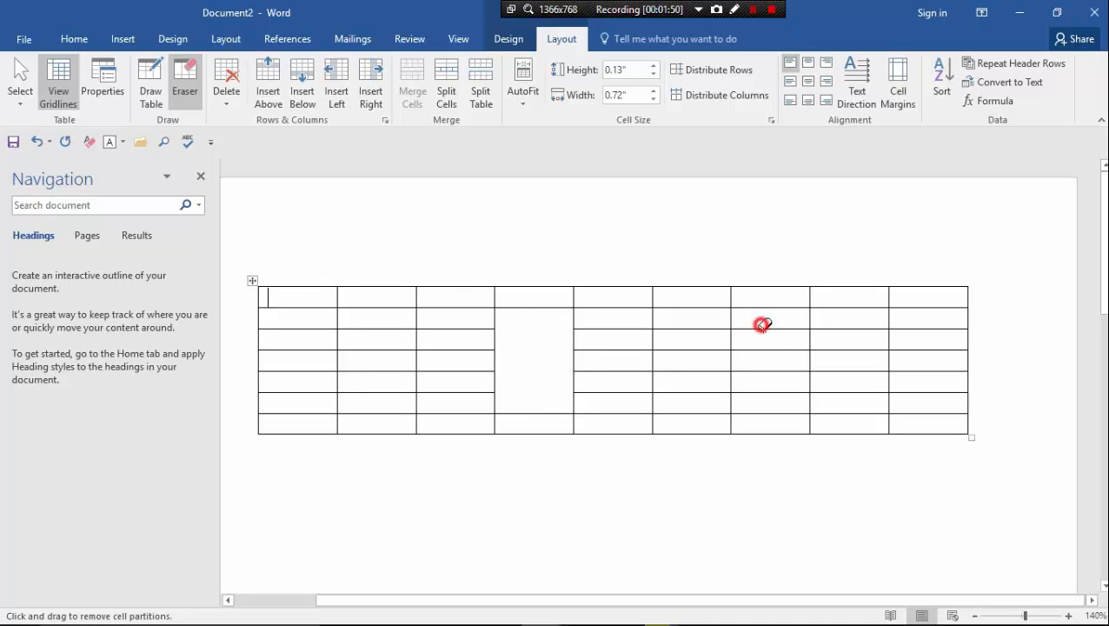
mouse_move(762, 324)
left_mouse_down()
mouse_move(777, 388)
mouse_move(806, 389)
left_mouse_up()
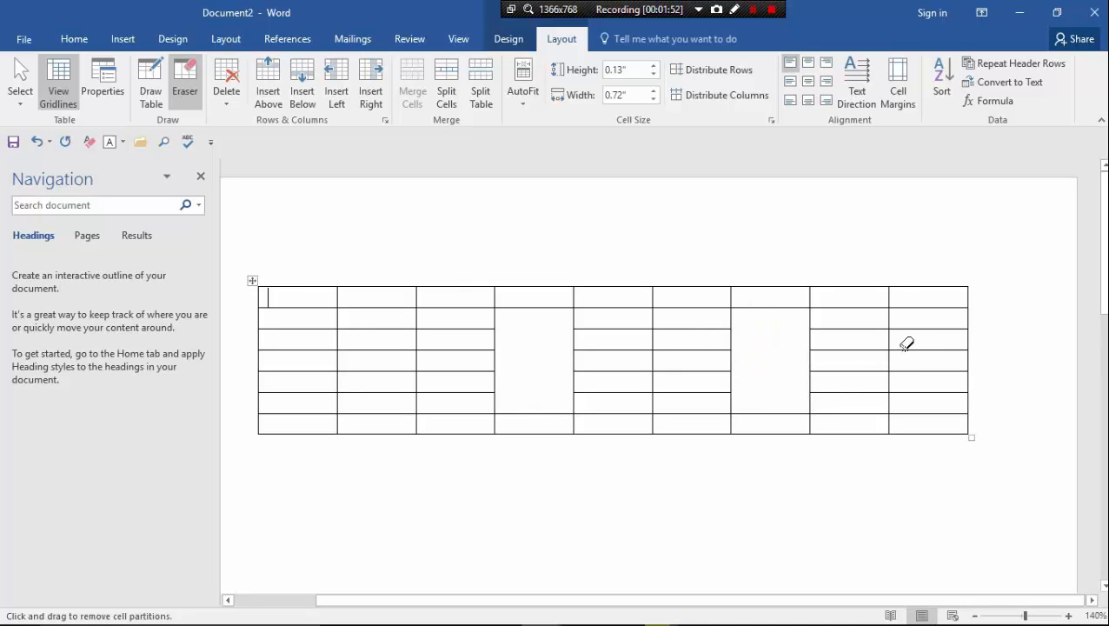
- Erase the divider between the last two columns in the top three rows and leave the Eraser
mouse_move(908, 341)
left_mouse_down()
mouse_move(884, 337)
mouse_move(869, 299)
left_mouse_up()
scroll(618, 358, "down", 3)
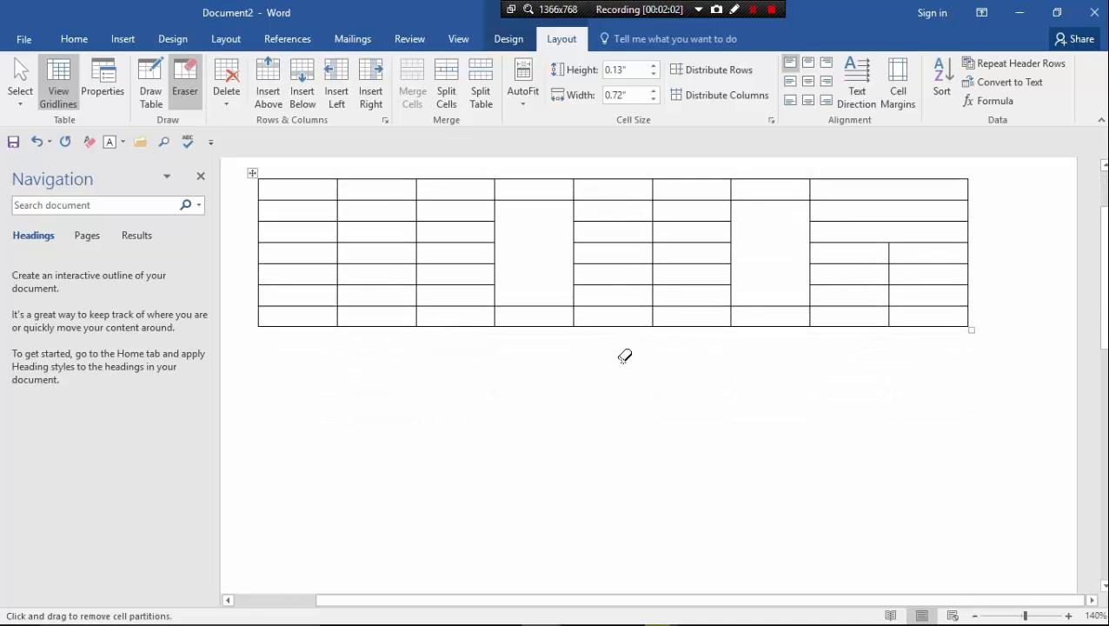
scroll(625, 355, "up", 3)
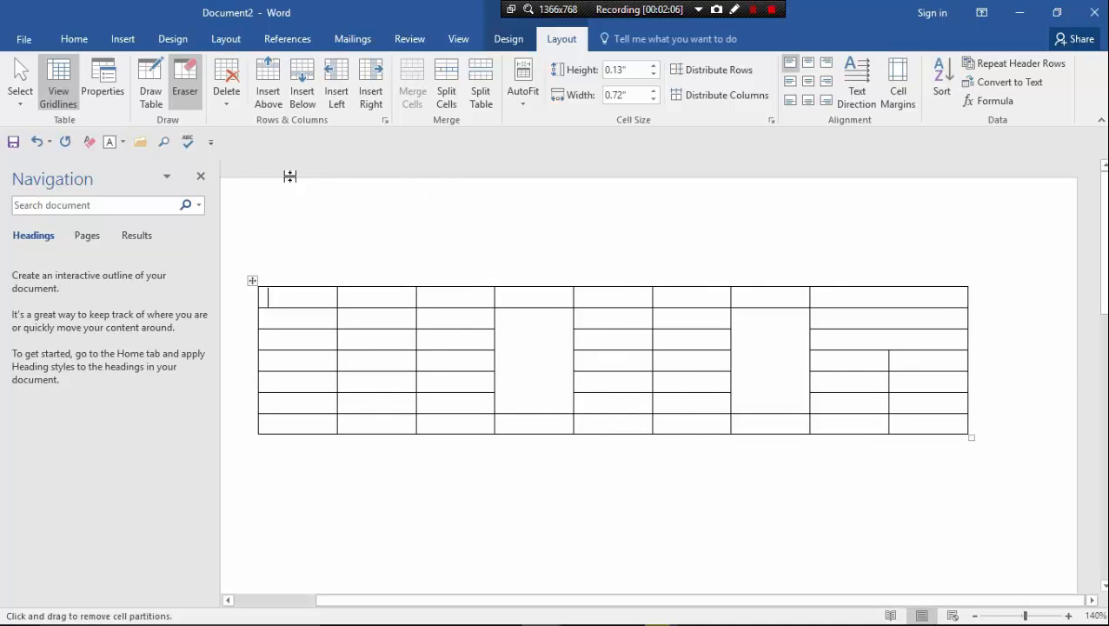
key("Escape")
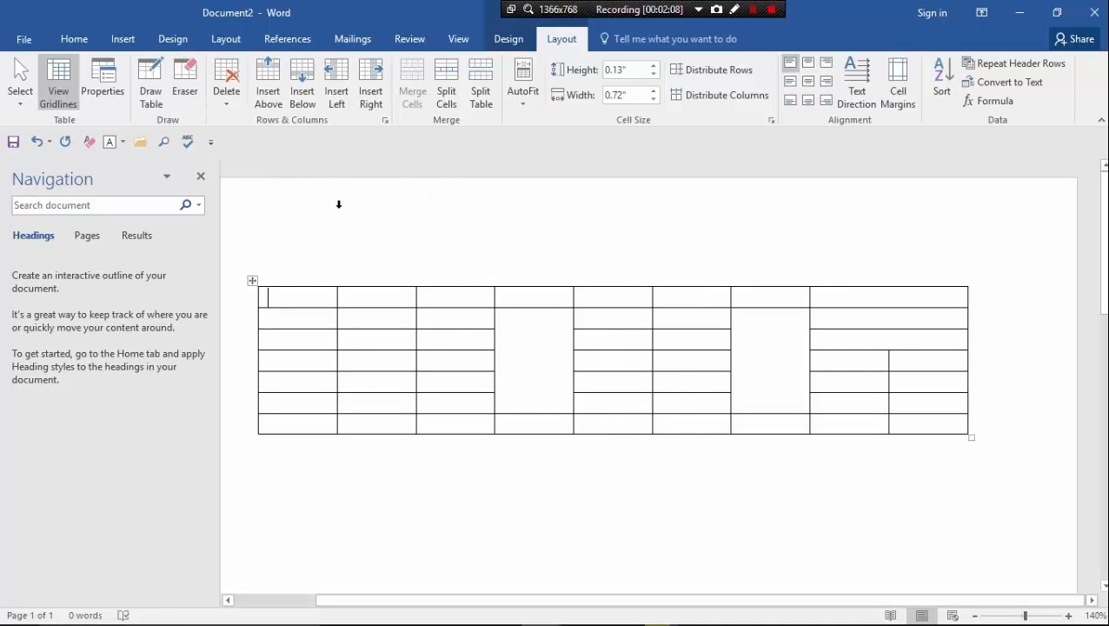
- Split the table in two so that the lower table starts at the third row
left_click(426, 324)
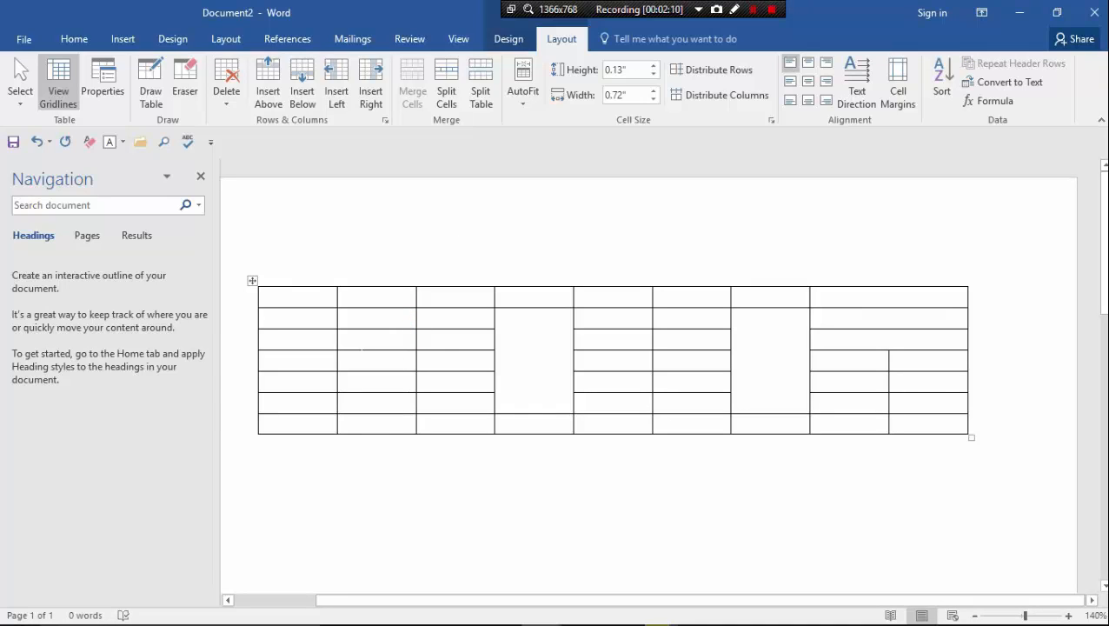
left_click(360, 342)
left_click(483, 97)
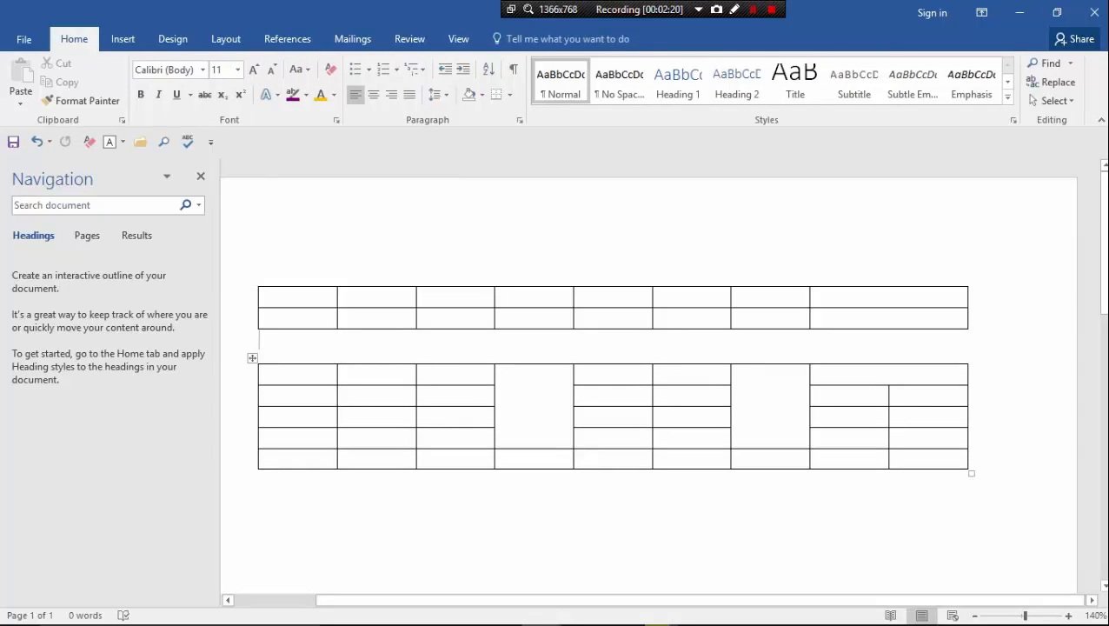
- Split the cell in the second row and second column of the lower table into 2 columns and 4 rows
left_click(351, 399)
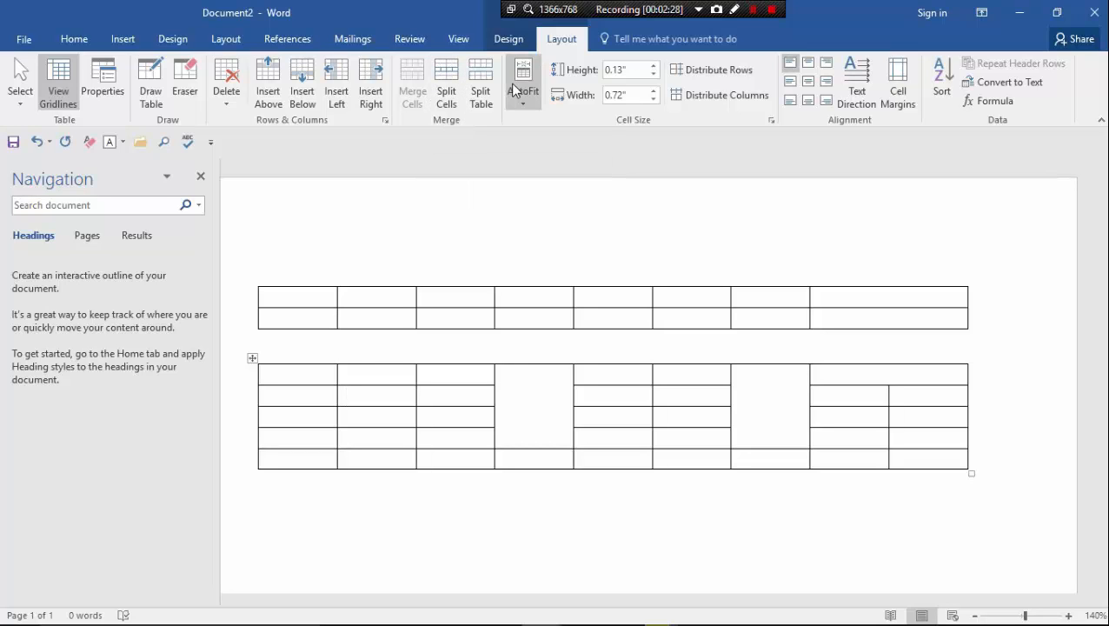
left_click(452, 83)
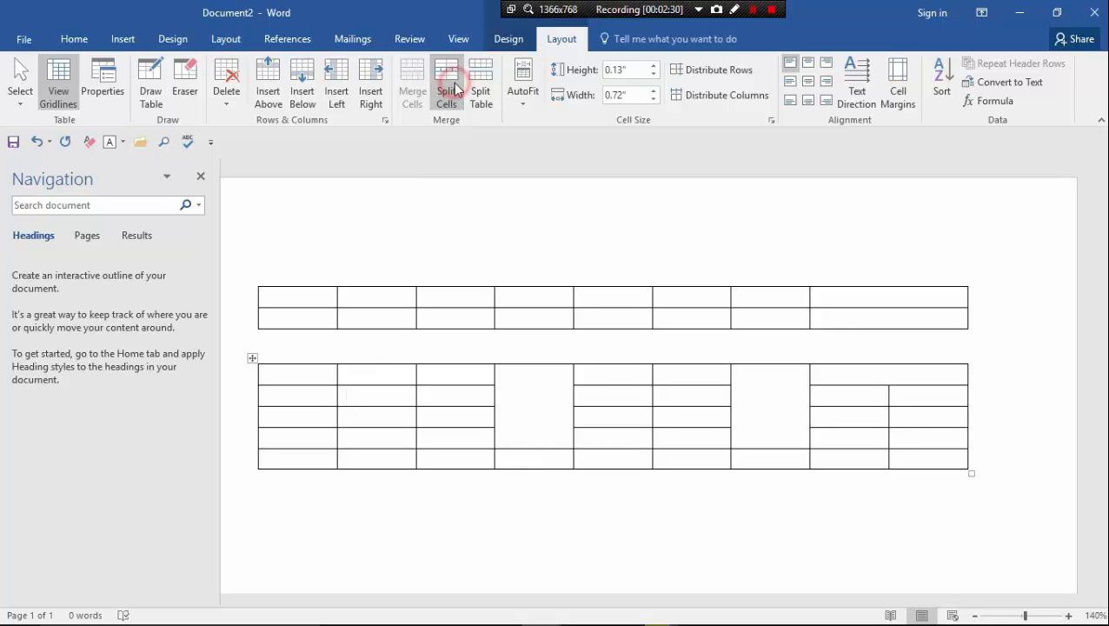
left_click_drag(747, 219, 674, 188)
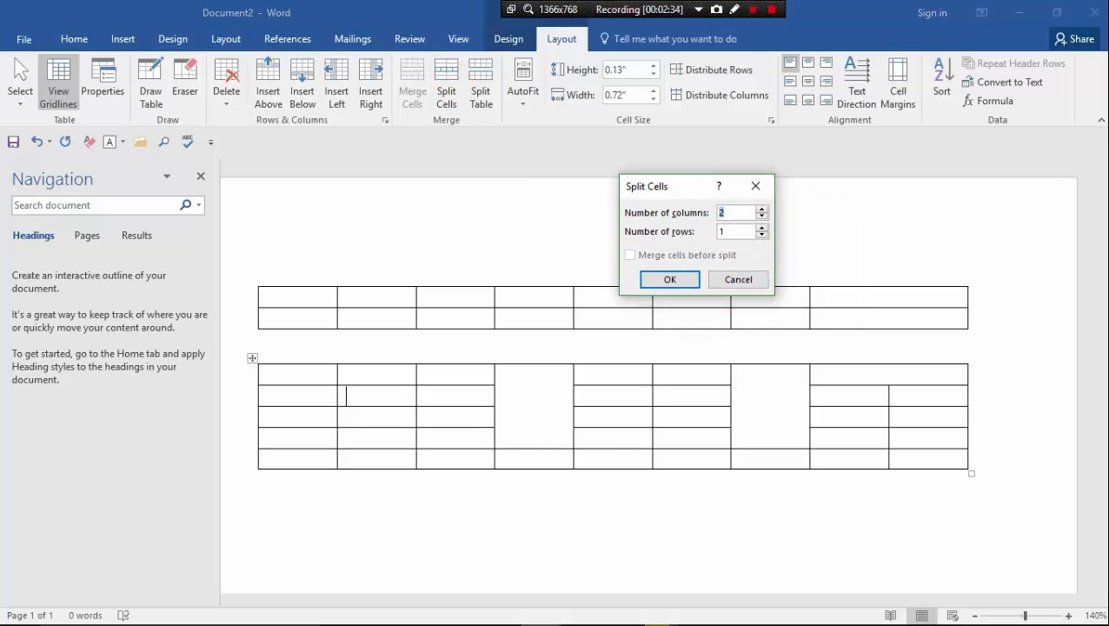
double_click(734, 230)
left_click(670, 280)
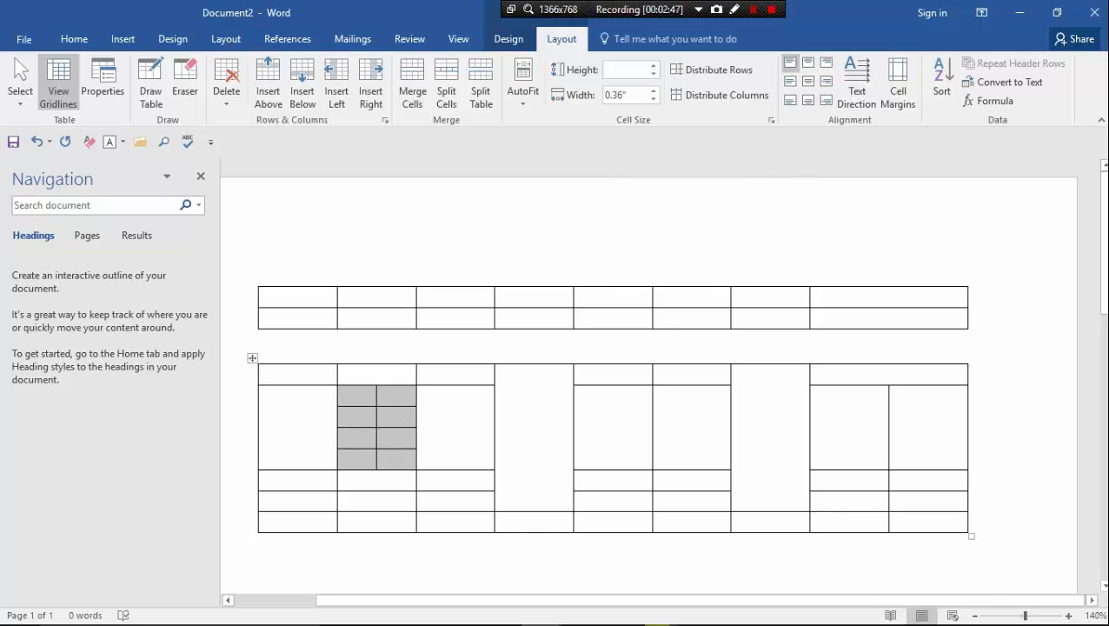
- Split the fifth-column cell just below the tall cells of the lower table into 4 columns and 1 row
left_click(632, 489)
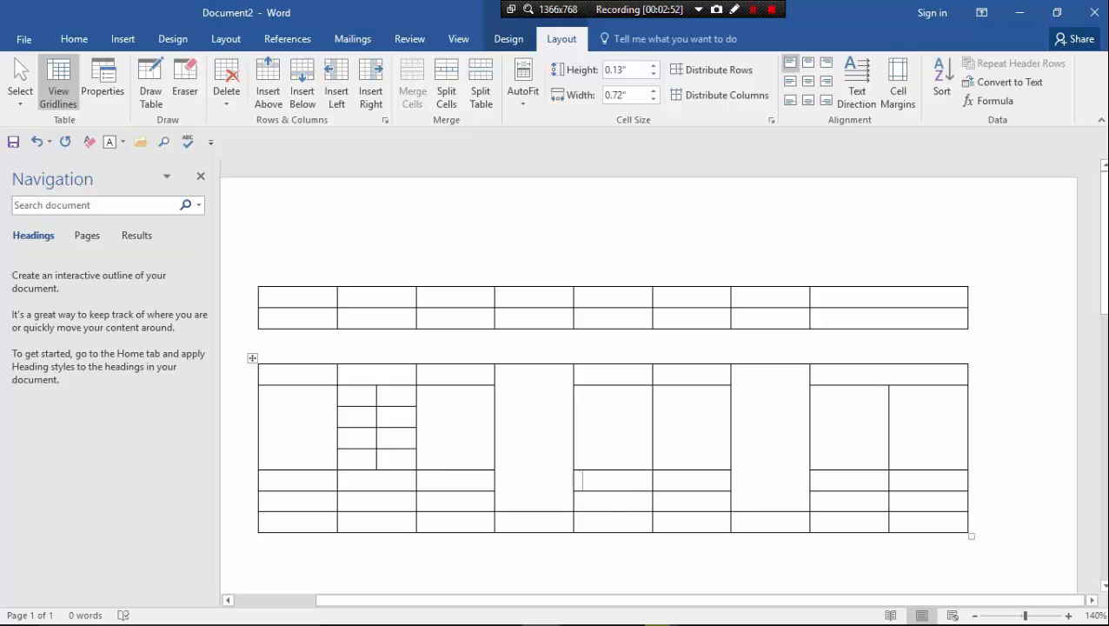
left_click(453, 94)
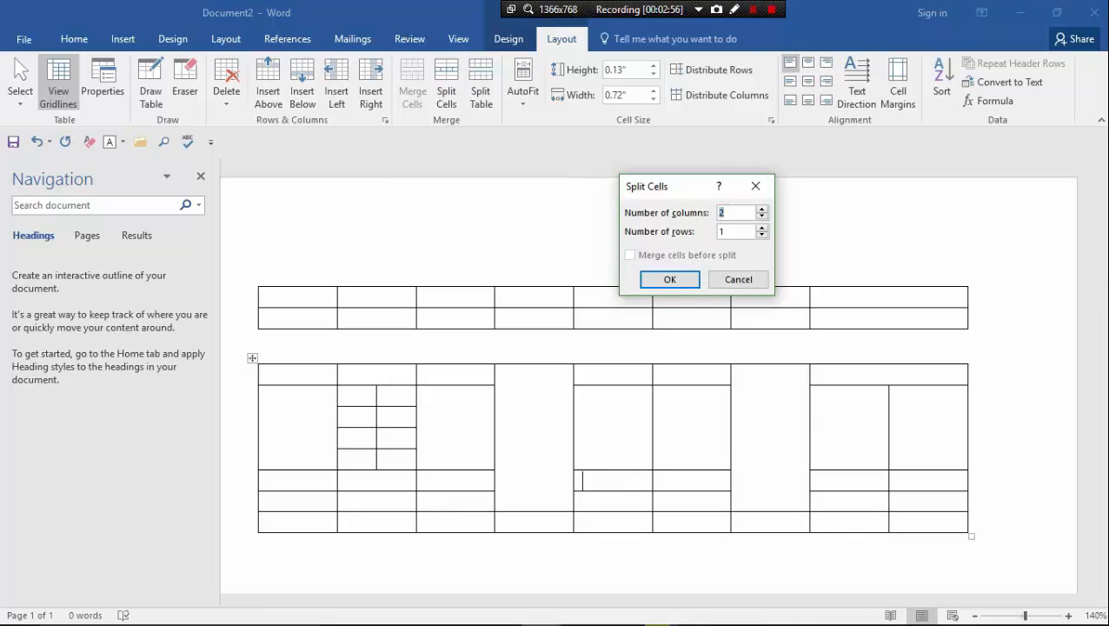
double_click(729, 211)
left_click(671, 280)
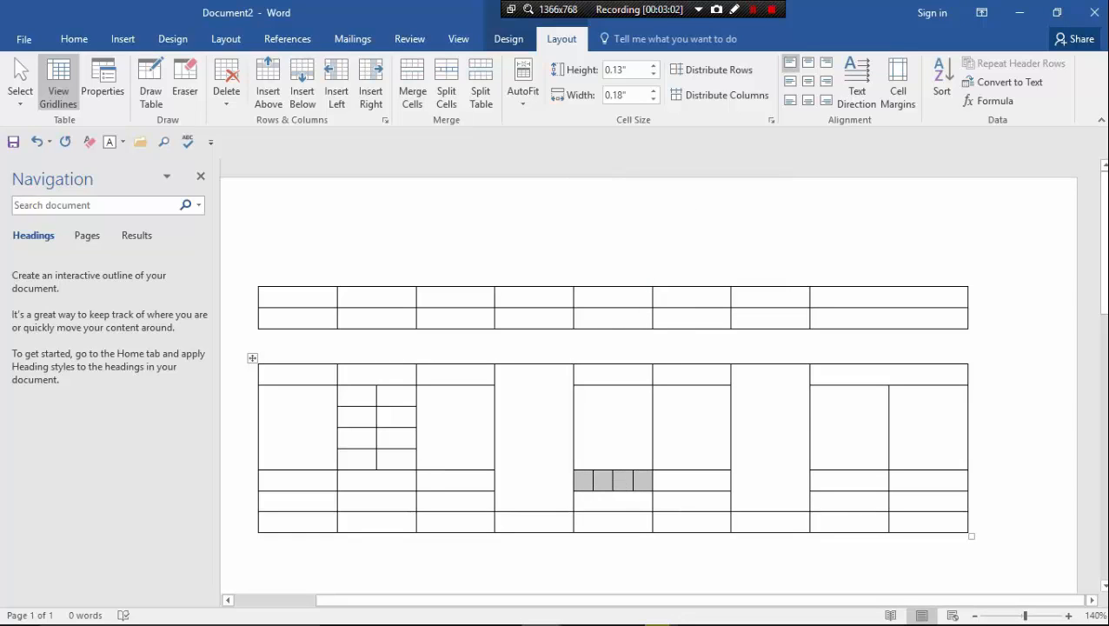
scroll(624, 403, "down", 3)
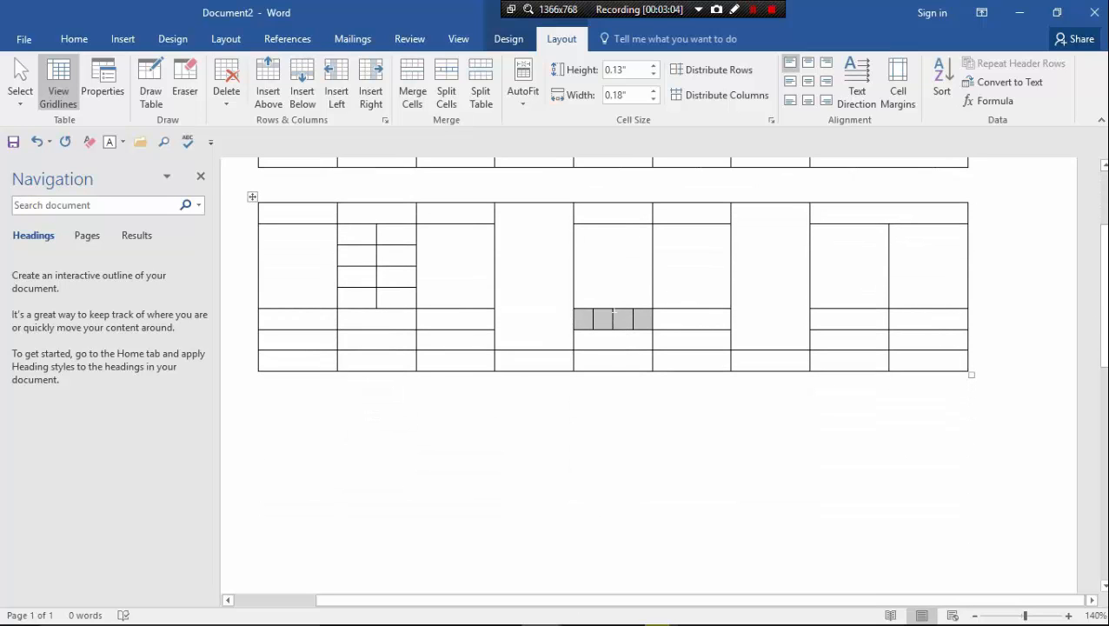
scroll(608, 371, "up", 2)
scroll(608, 371, "down", 2)
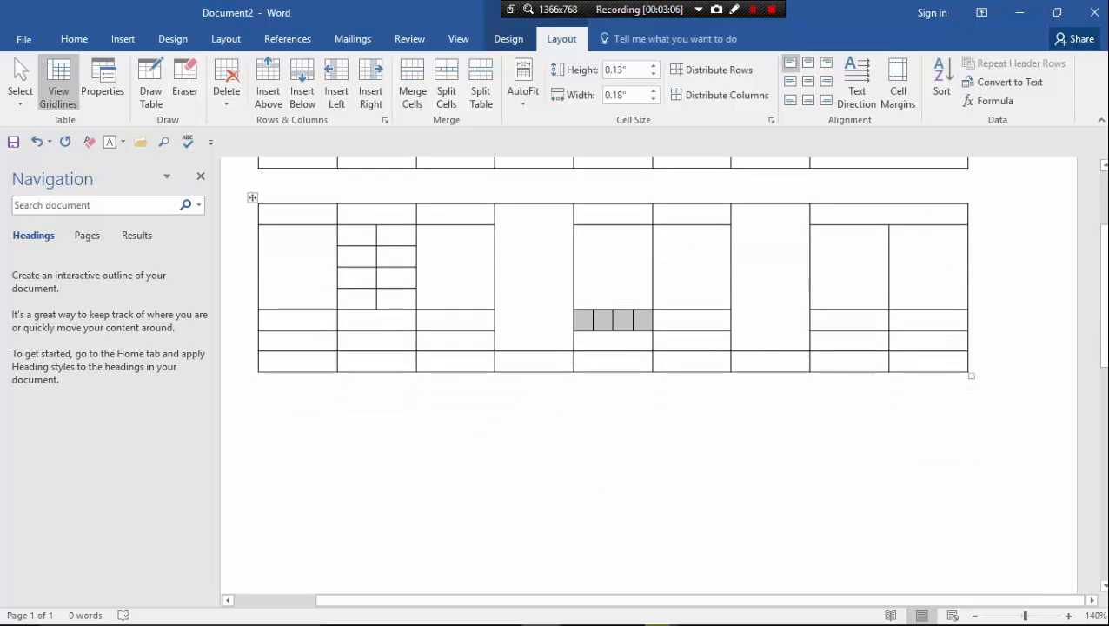
scroll(607, 370, "up", 3)
scroll(607, 371, "down", 5)
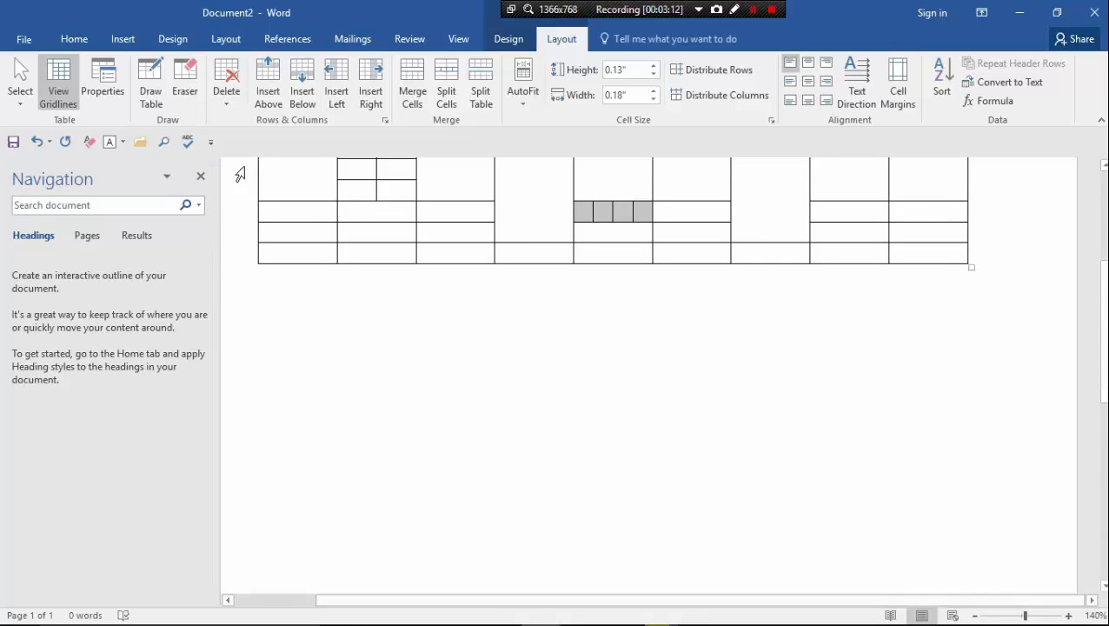
- Delete the entire document content and insert a new table with 8 columns and 7 rows
scroll(240, 173, "up", 3)
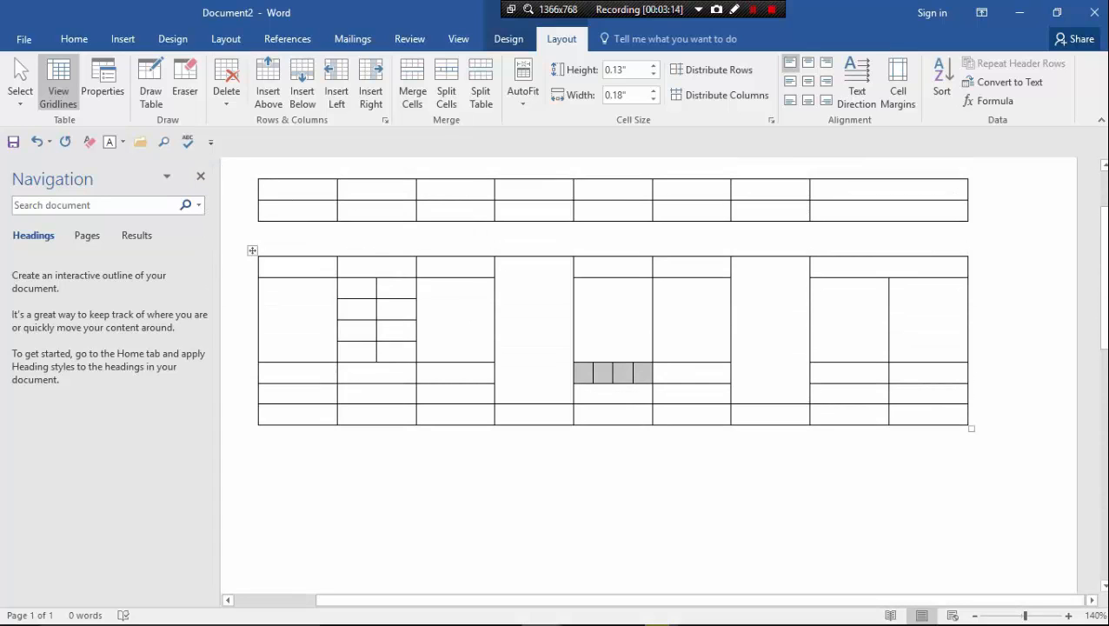
key("ctrl+a")
key("Delete")
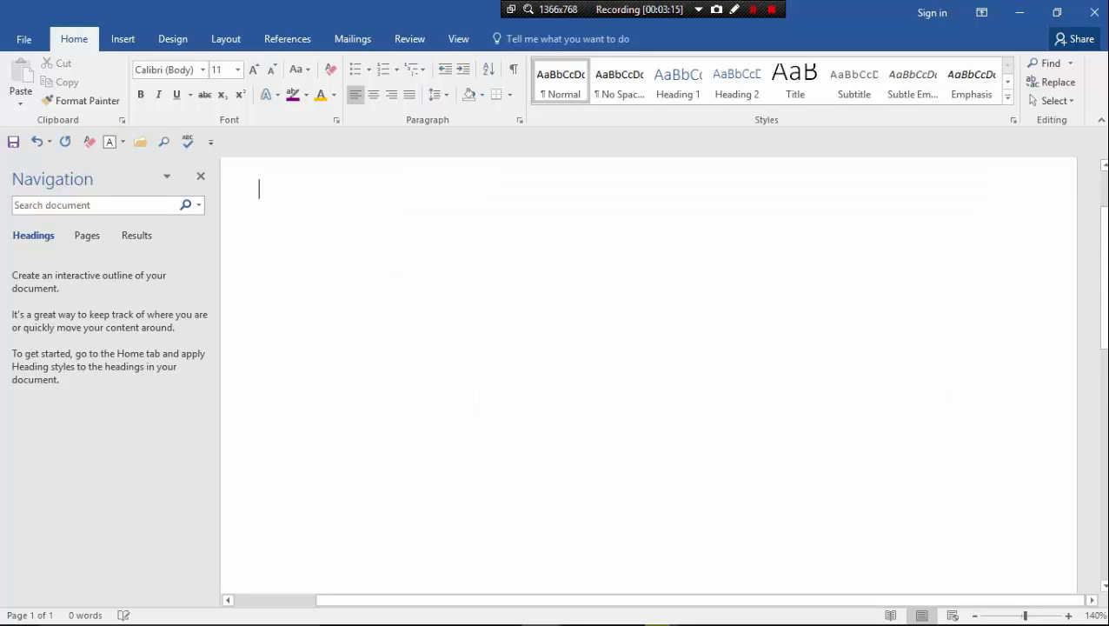
left_click(124, 39)
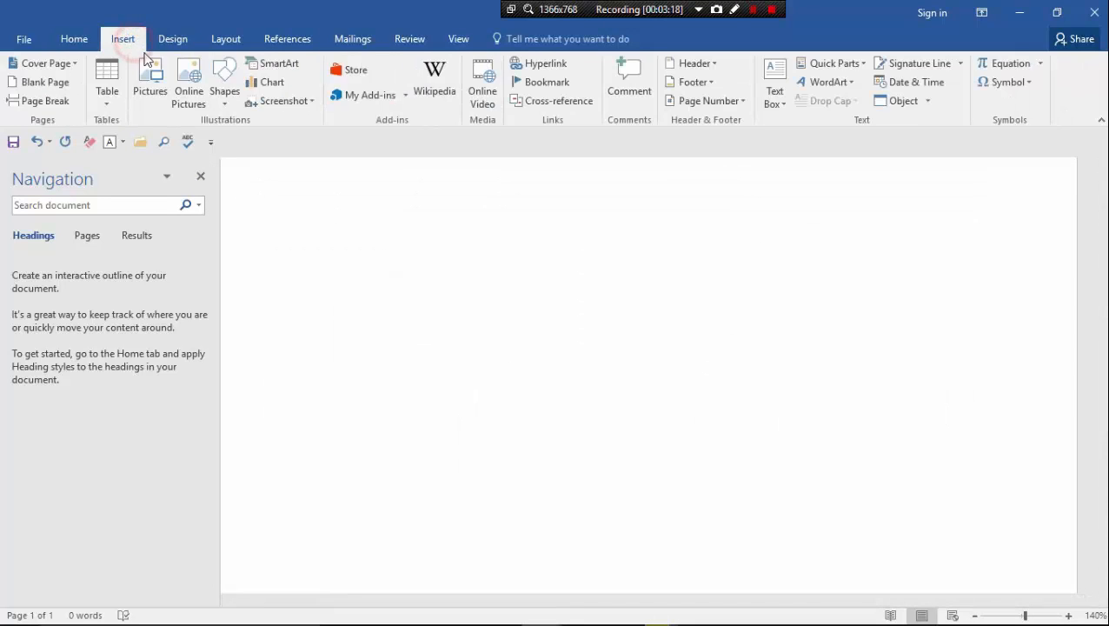
left_click(109, 83)
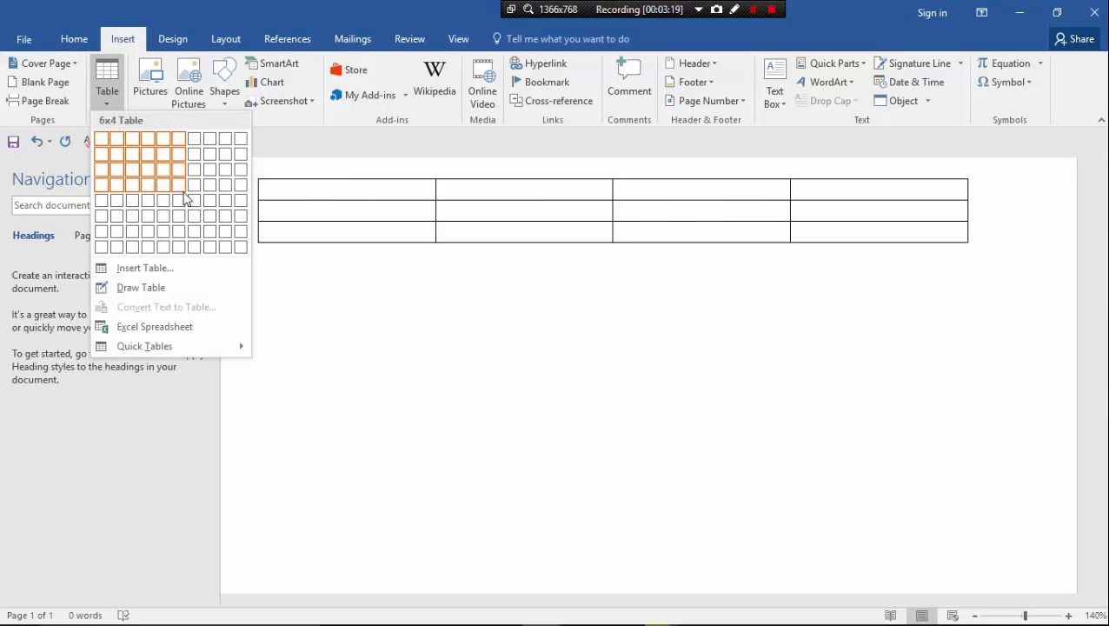
left_click(213, 228)
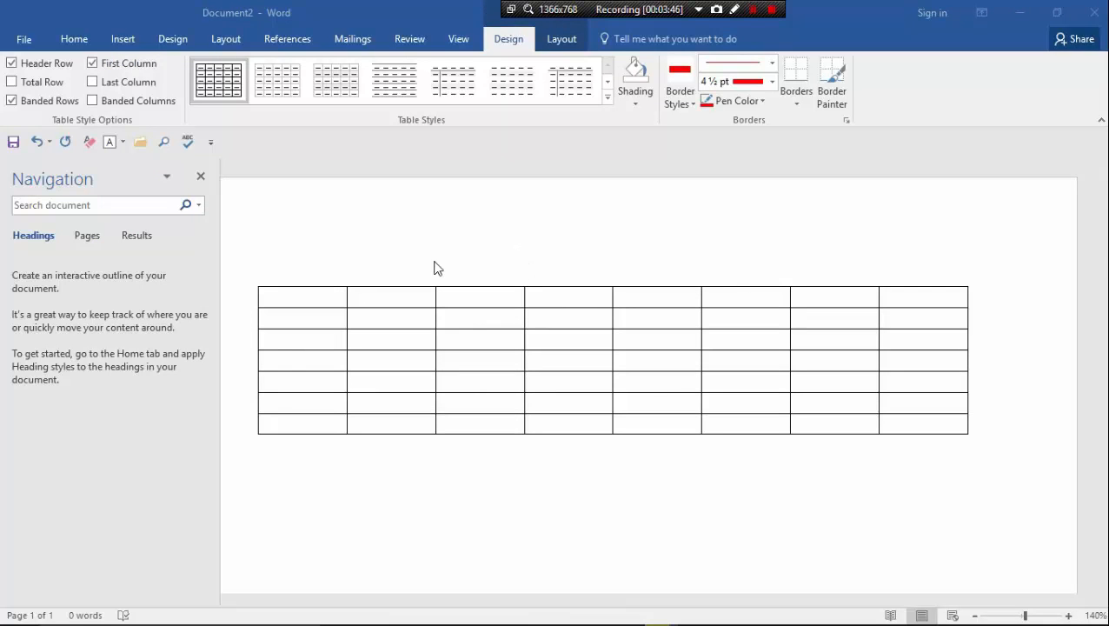
- Shade all cells of the table's top row with the standard red
left_click(636, 80)
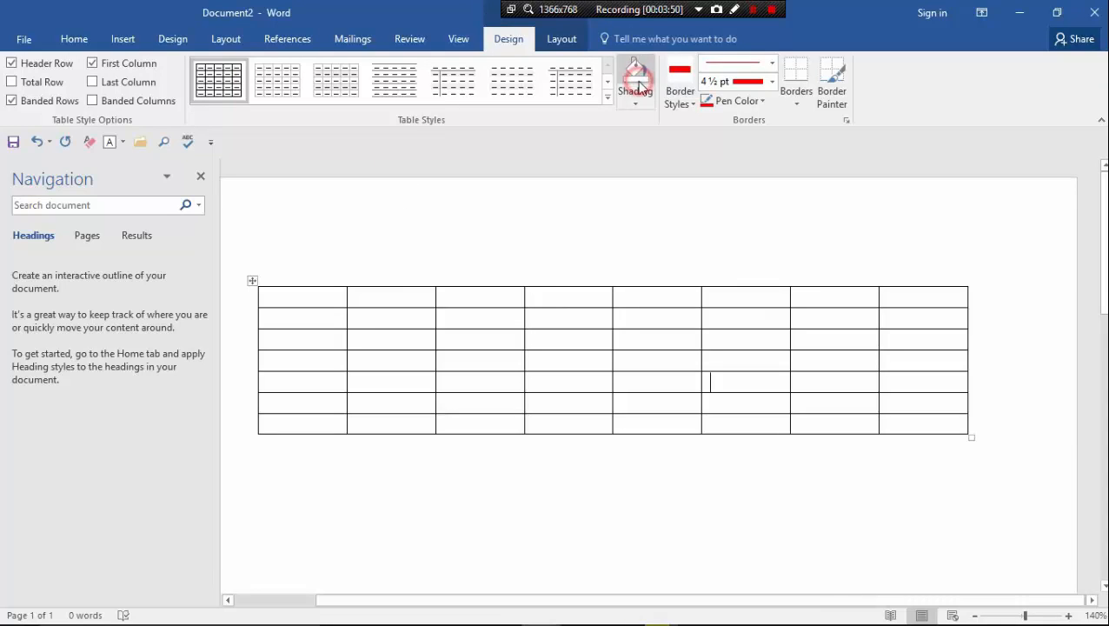
left_click(638, 109)
left_click(638, 110)
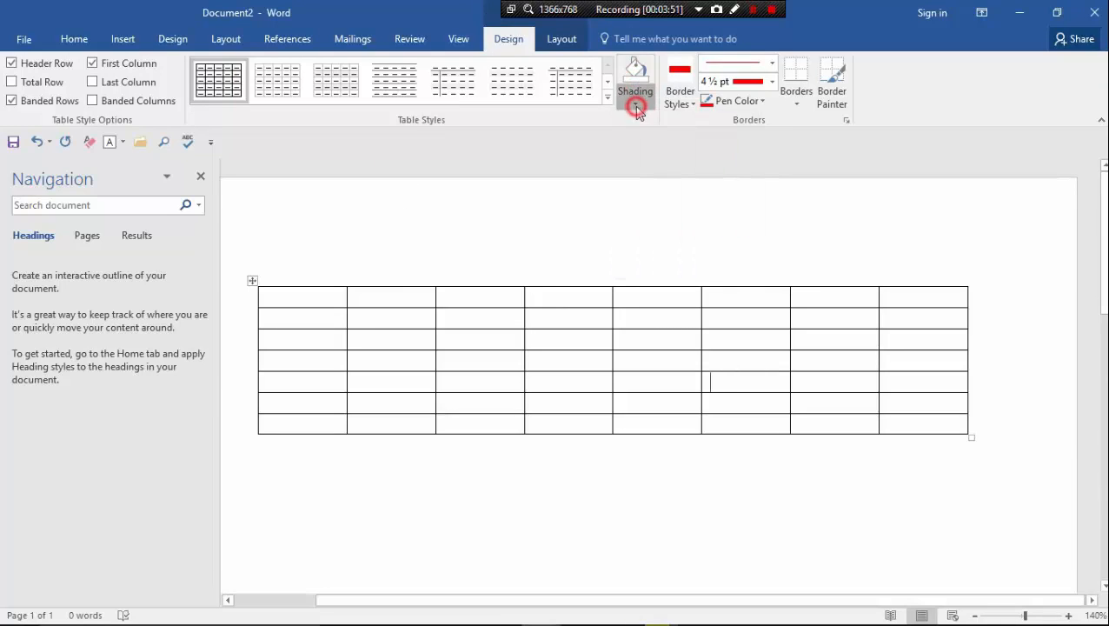
left_click_drag(295, 297, 897, 293)
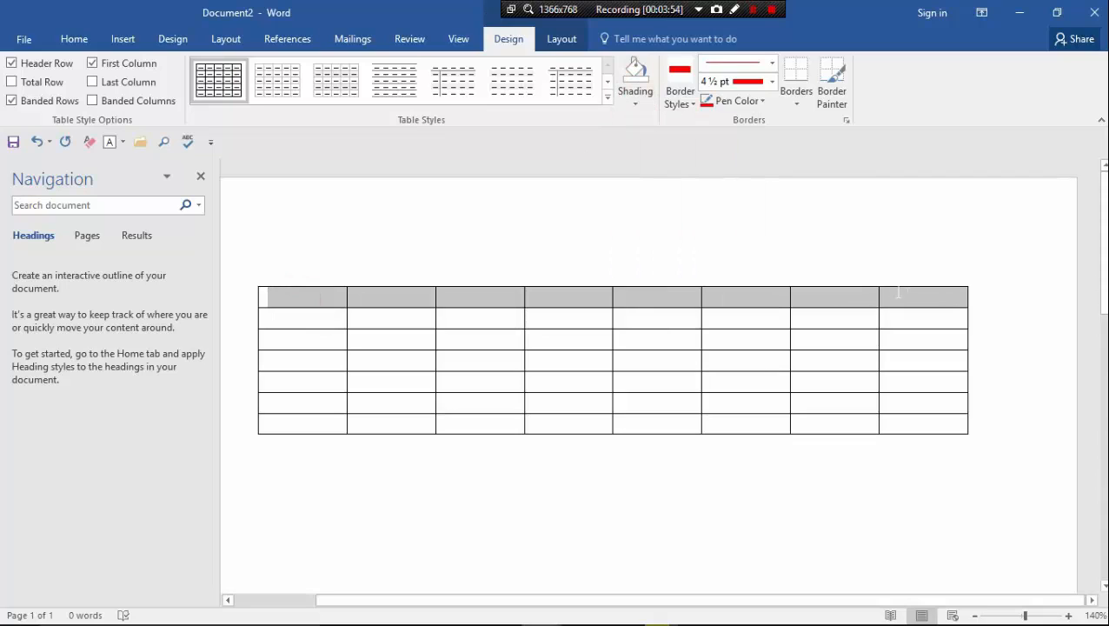
left_click(635, 104)
left_click(639, 227)
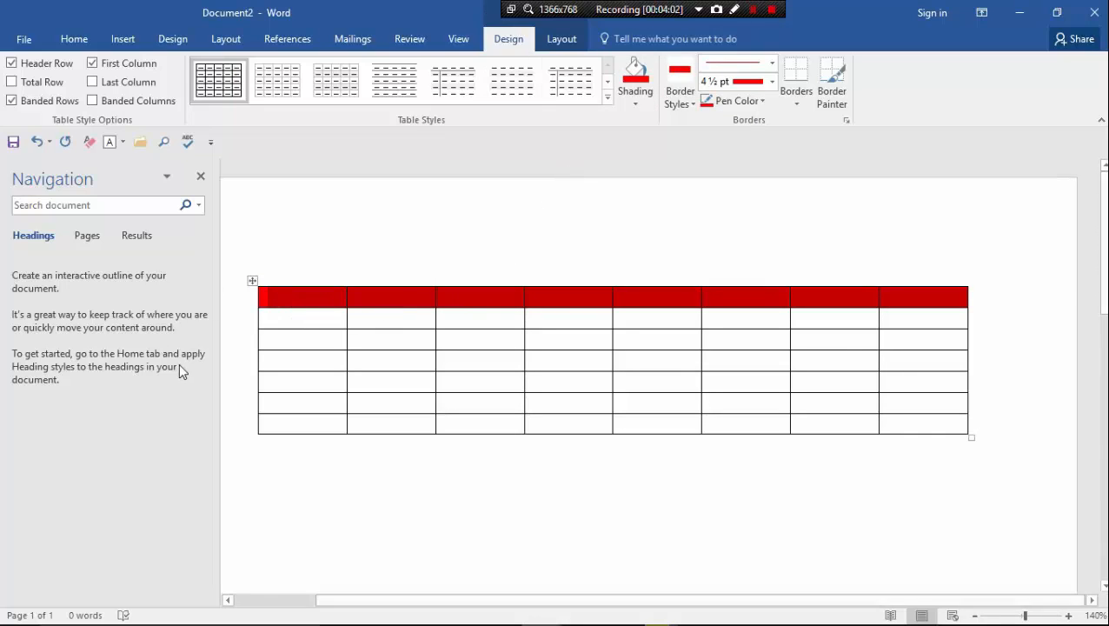
- Shade the first-column cells below the red header row with a medium blue-gray theme colour
left_click_drag(283, 317, 303, 426)
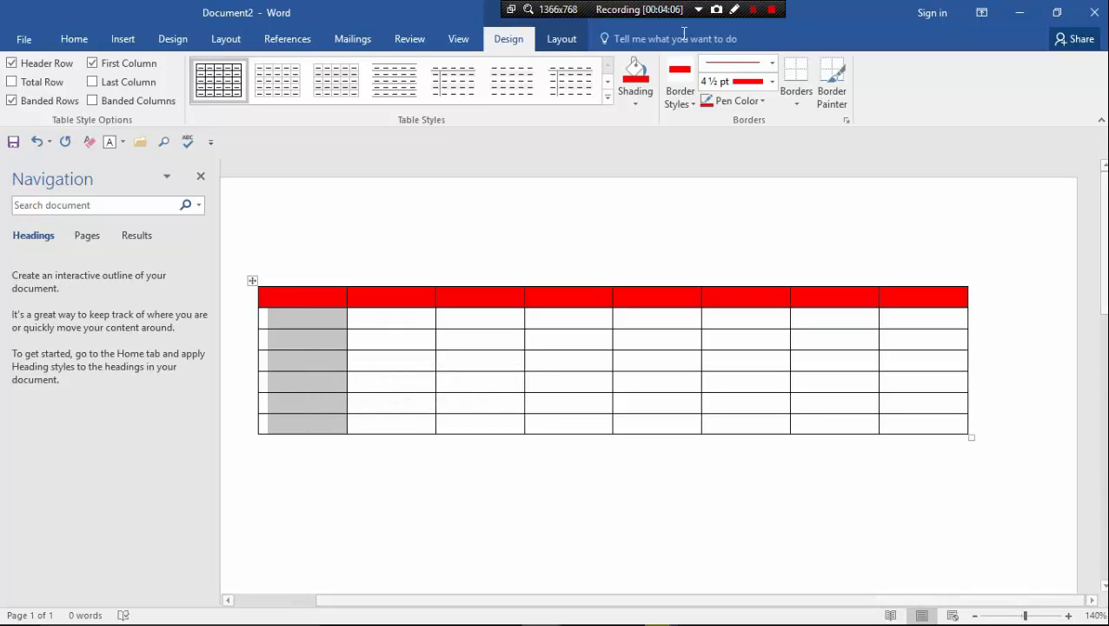
left_click(641, 96)
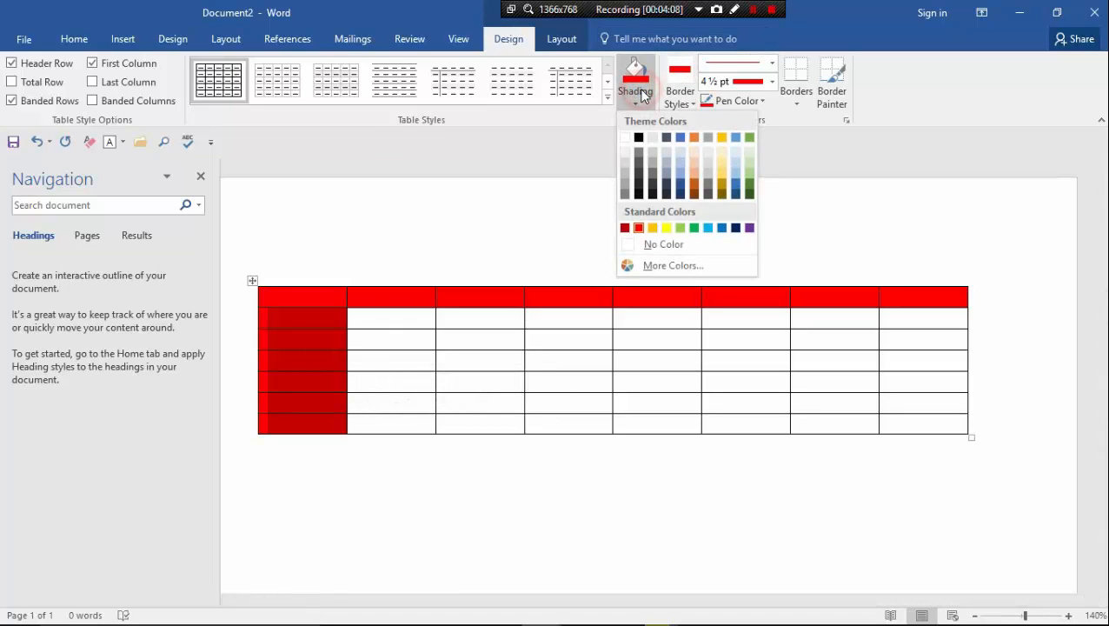
left_click(665, 177)
left_click(579, 216)
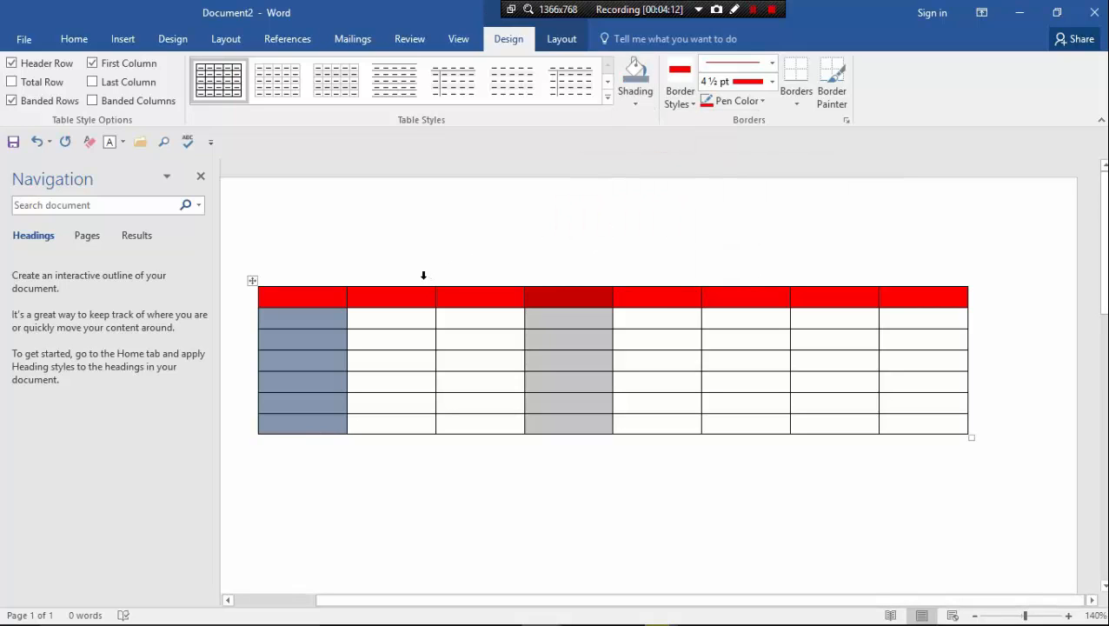
left_click(472, 257)
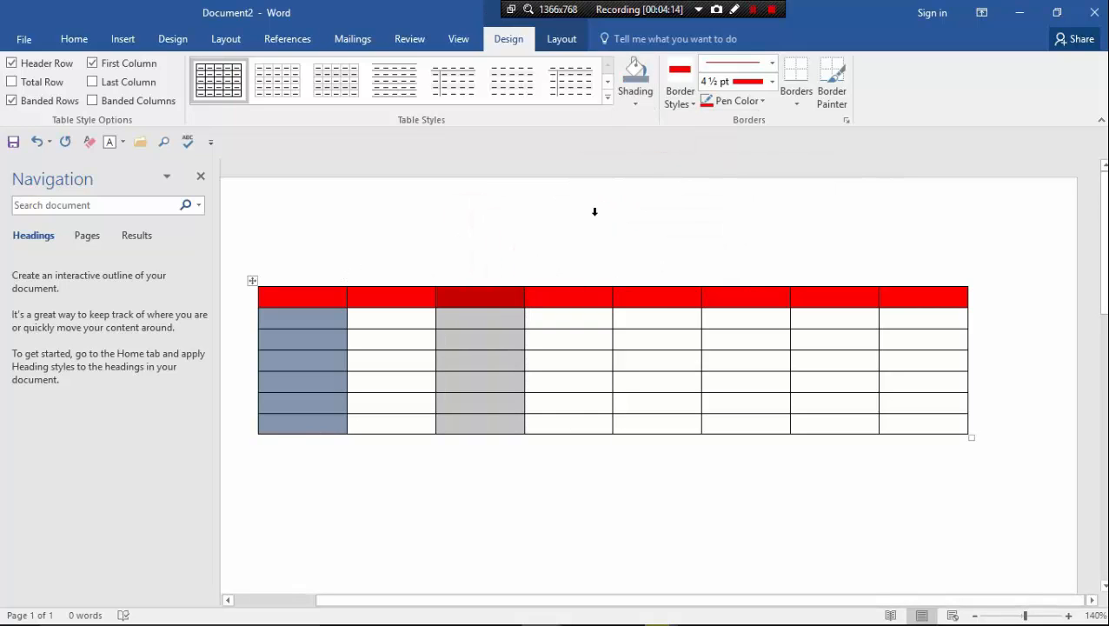
- Enter "erdfgv" in the fifth cell of the third row and "rtfghb" in the sixth cell of that row
left_click(635, 341)
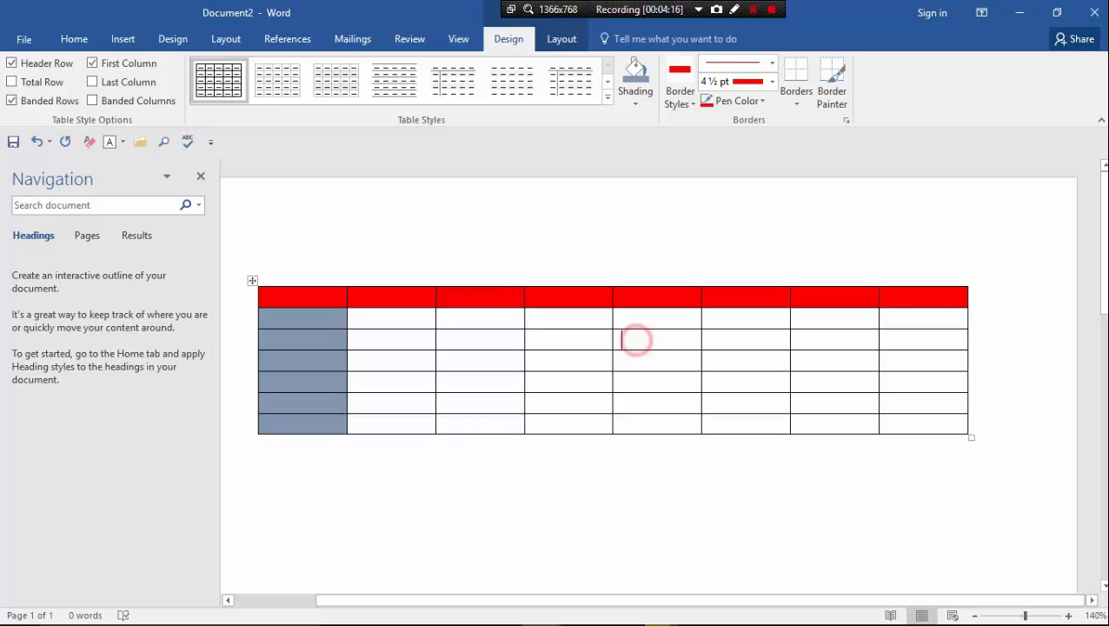
type("erdfgv")
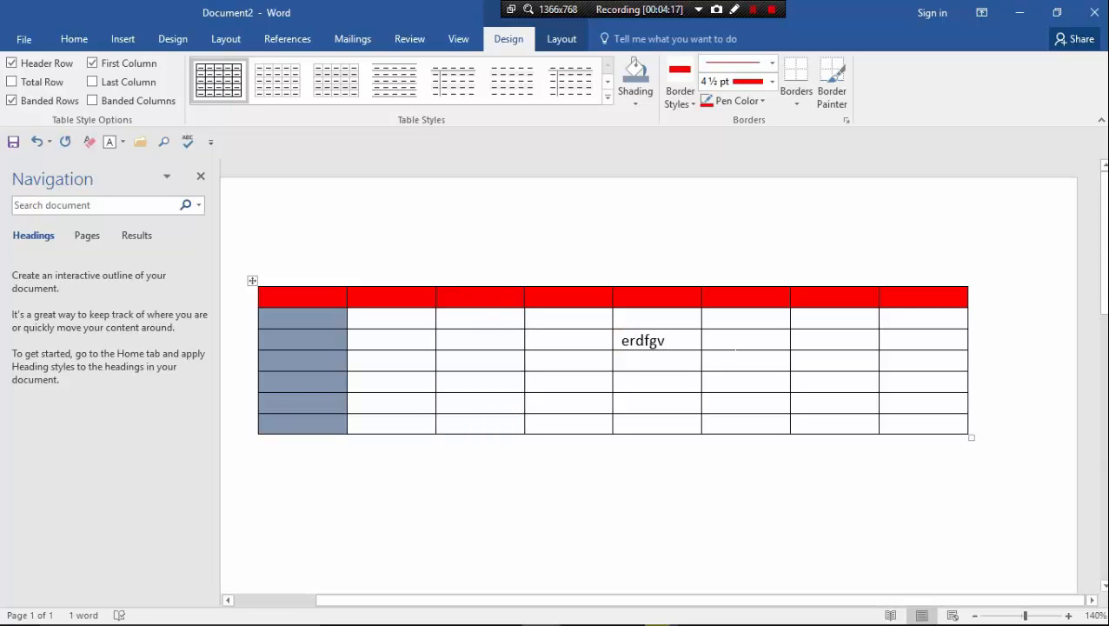
left_click_drag(745, 351, 806, 359)
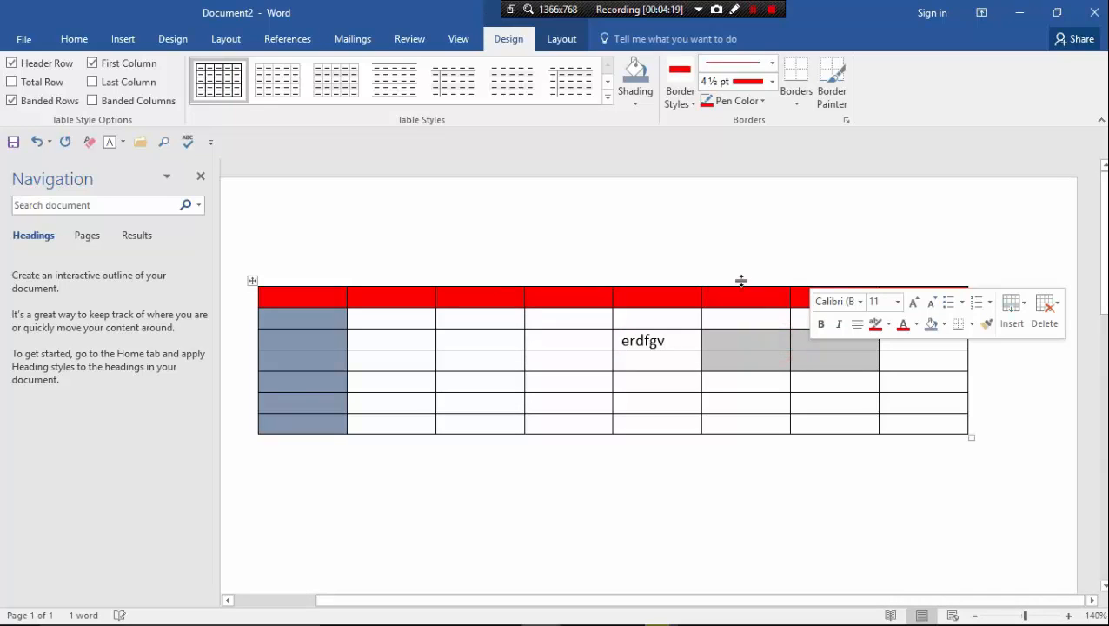
type("rtfghb")
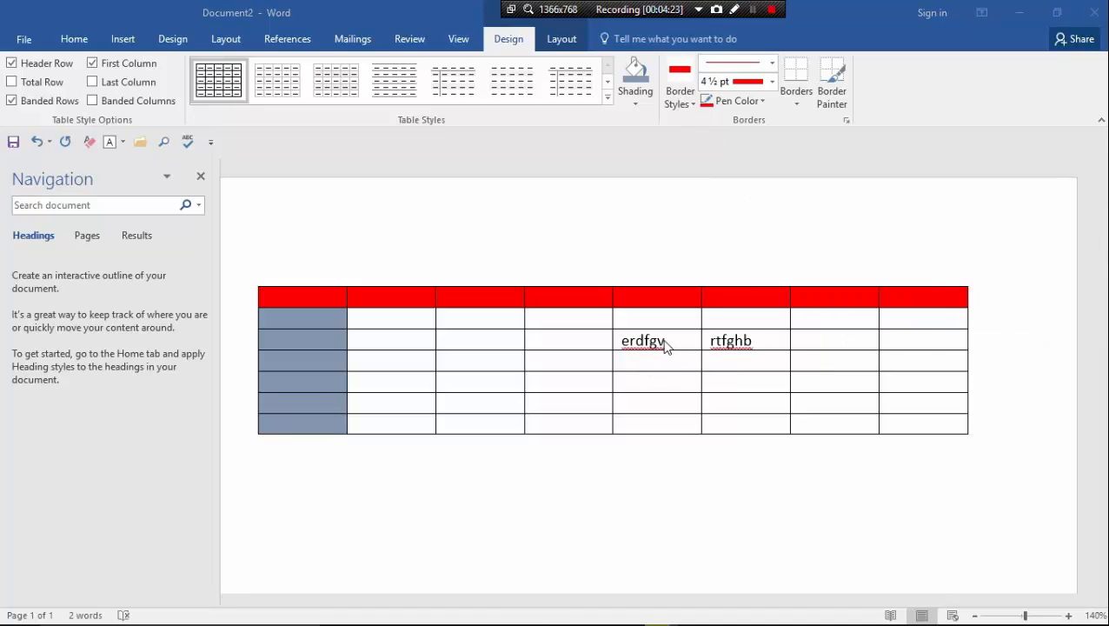
- Change the font colour of the "erdfgv" text in the third row to standard red
left_click(665, 344)
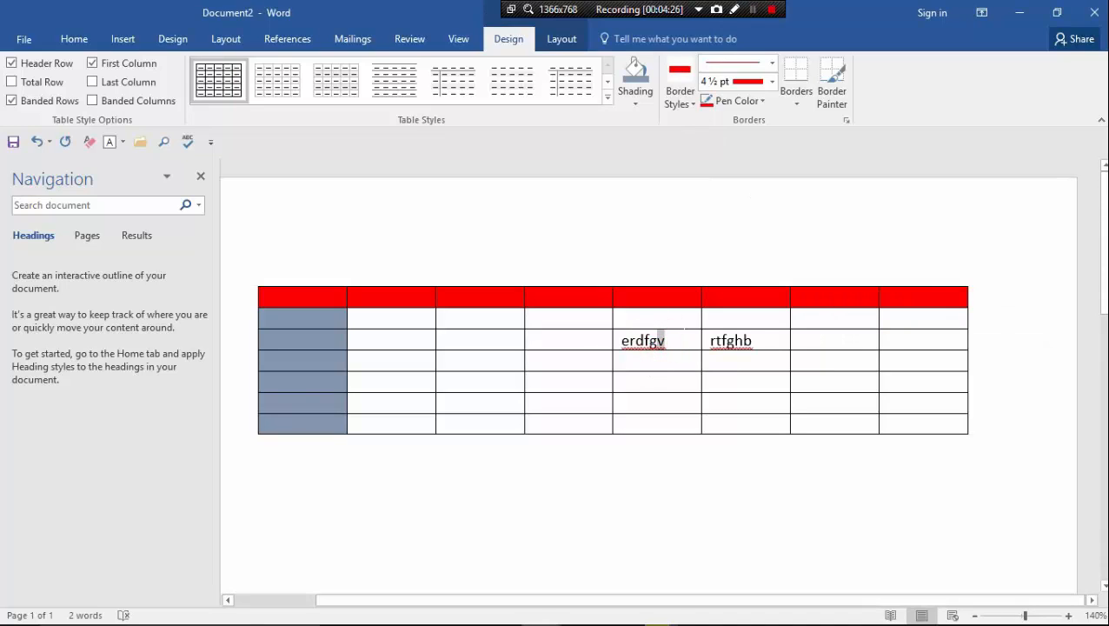
left_click_drag(657, 340, 629, 341)
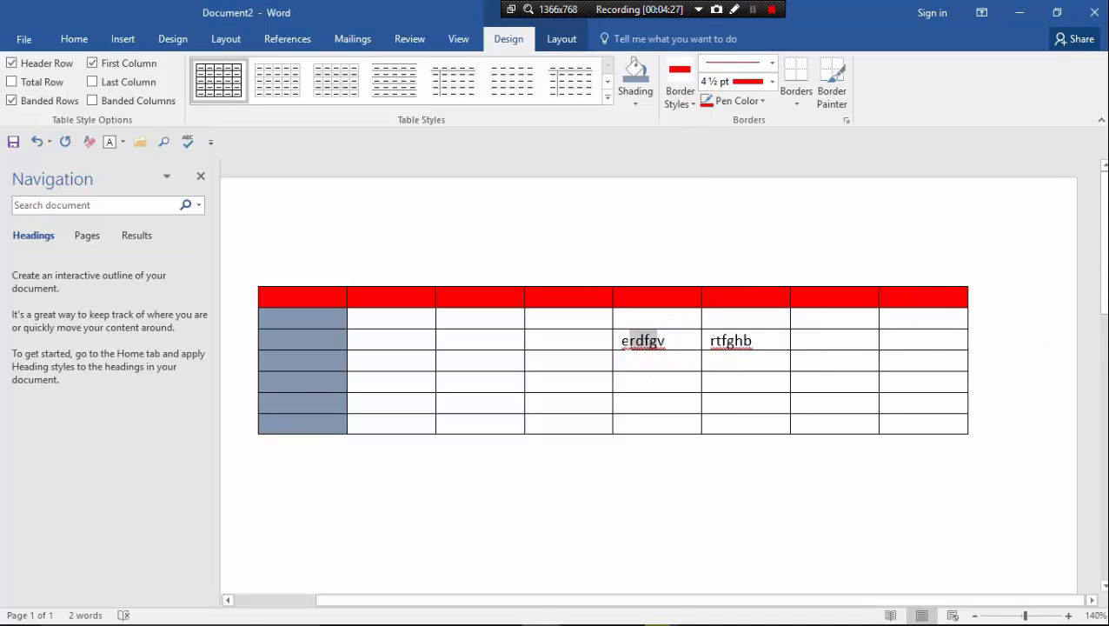
left_click(73, 39)
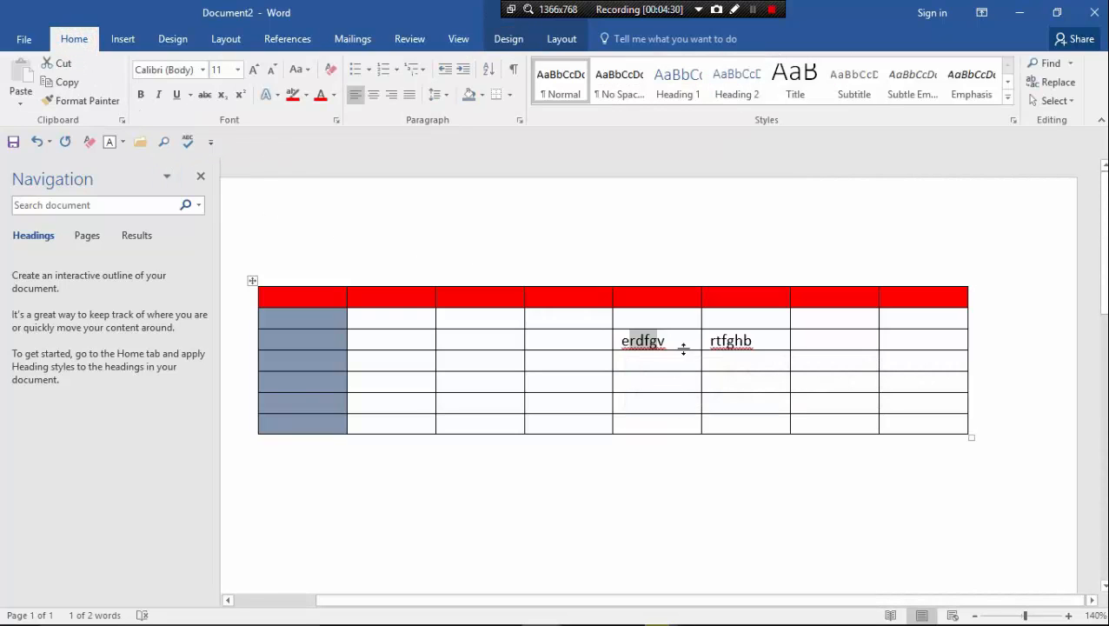
left_click_drag(682, 348, 574, 341)
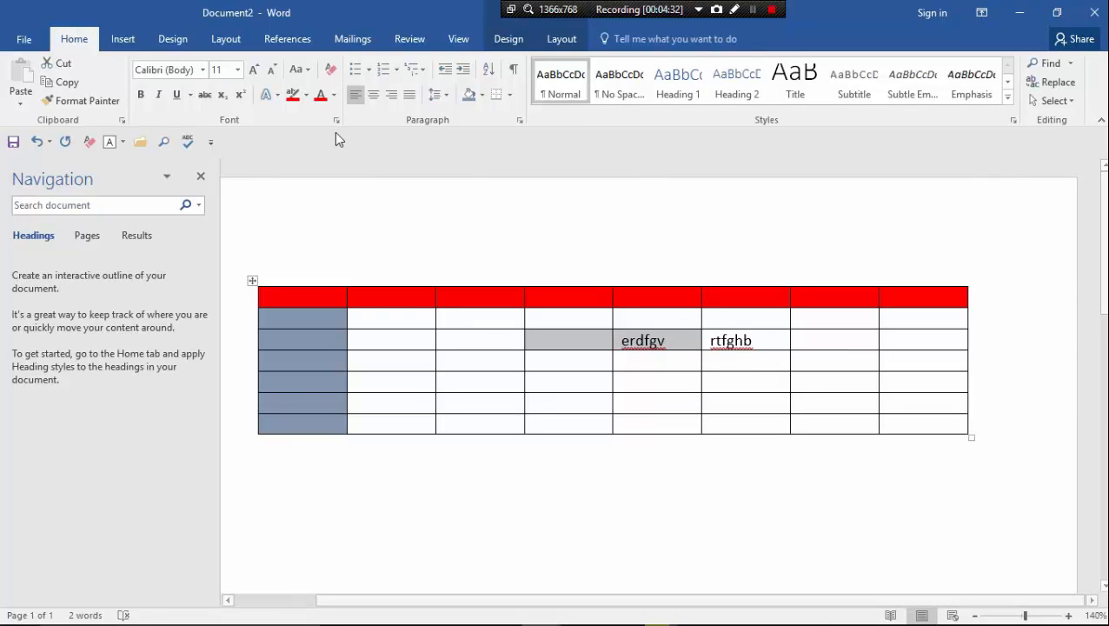
left_click(334, 94)
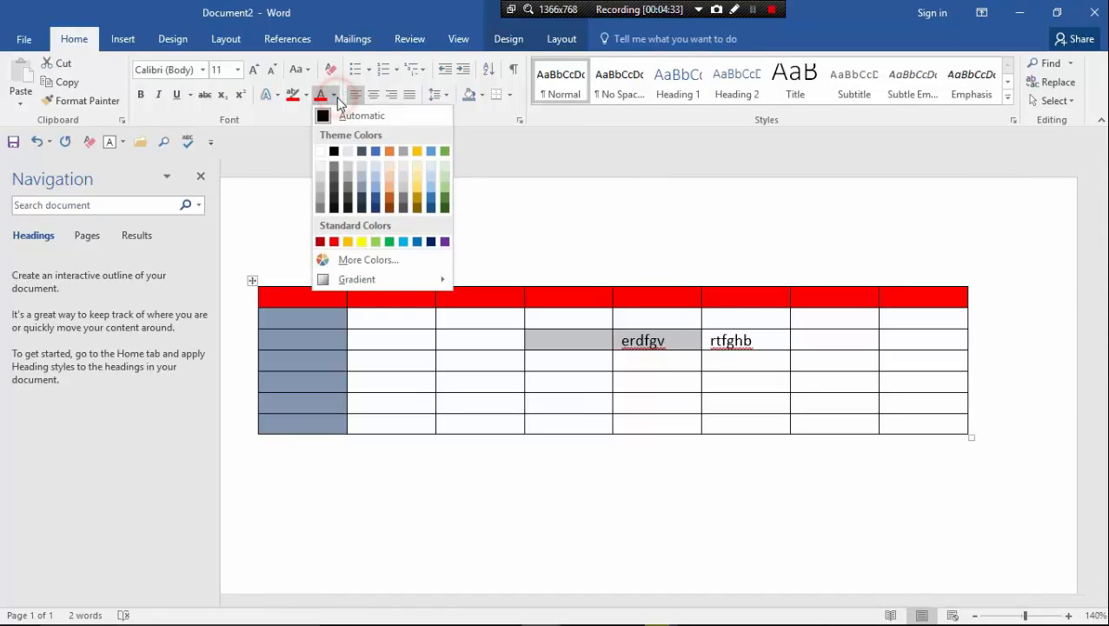
left_click(334, 241)
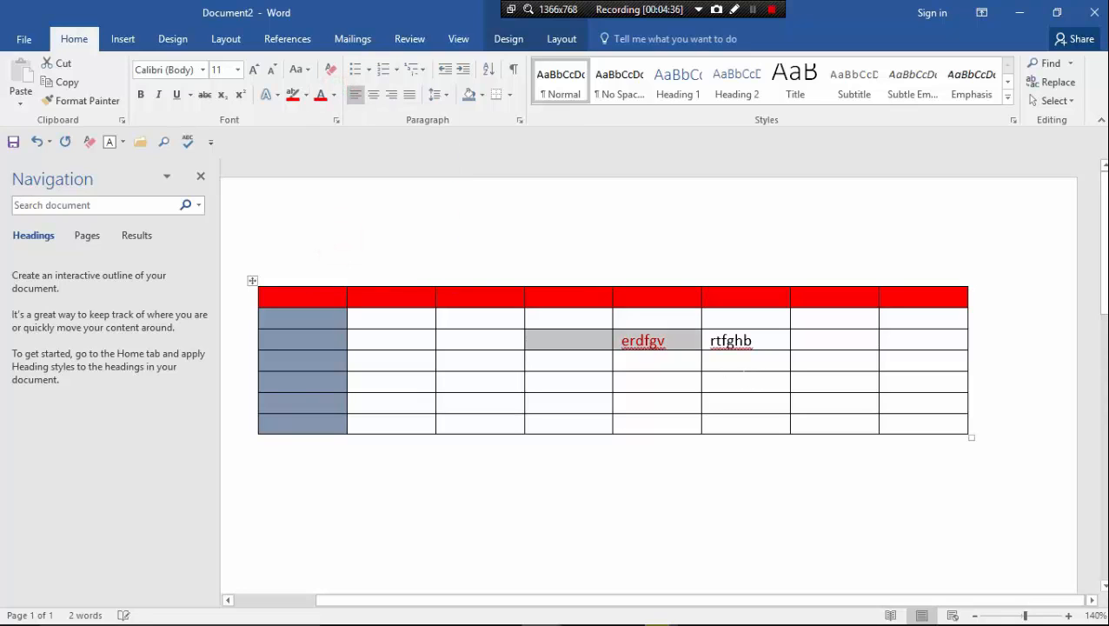
- Change the font colour of the "rtfghb" text in the third row to standard yellow
left_click_drag(772, 349, 709, 341)
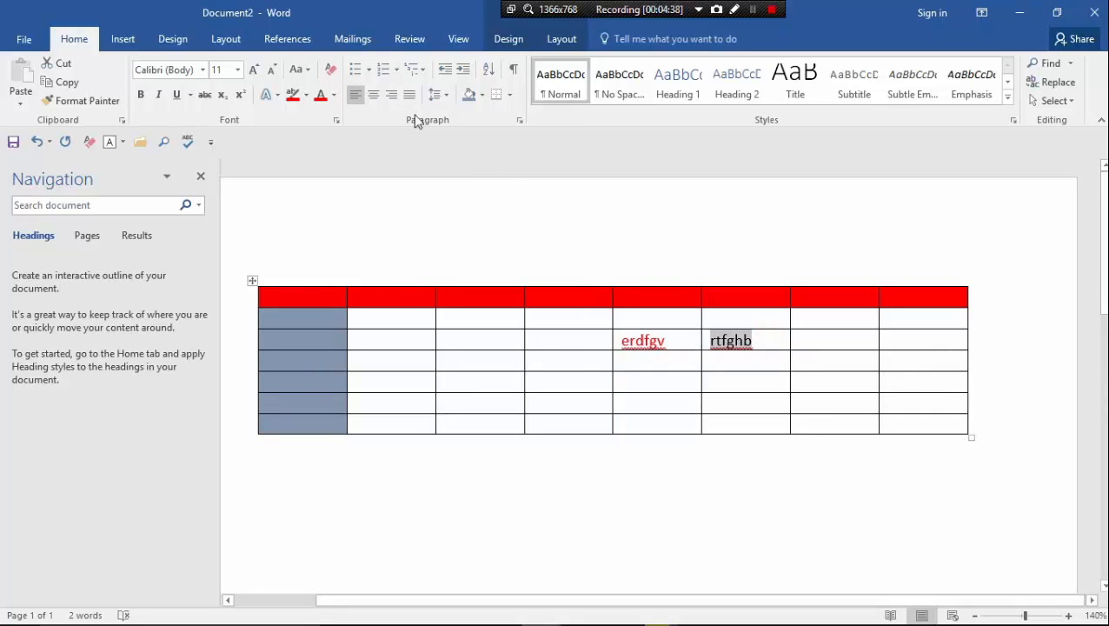
left_click(334, 98)
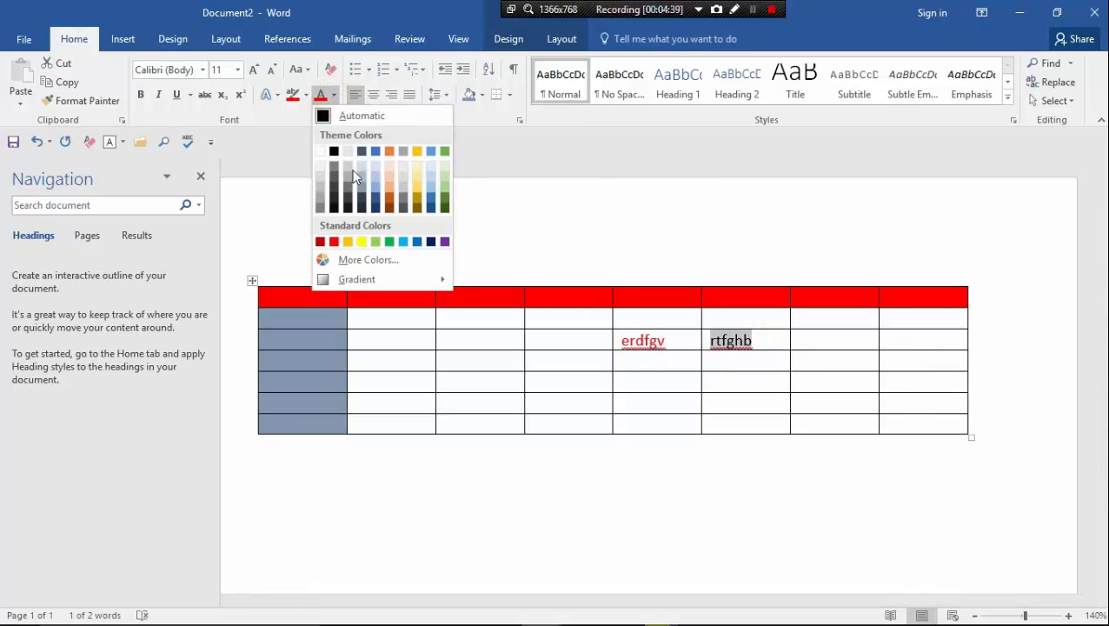
left_click(361, 241)
left_click(689, 324)
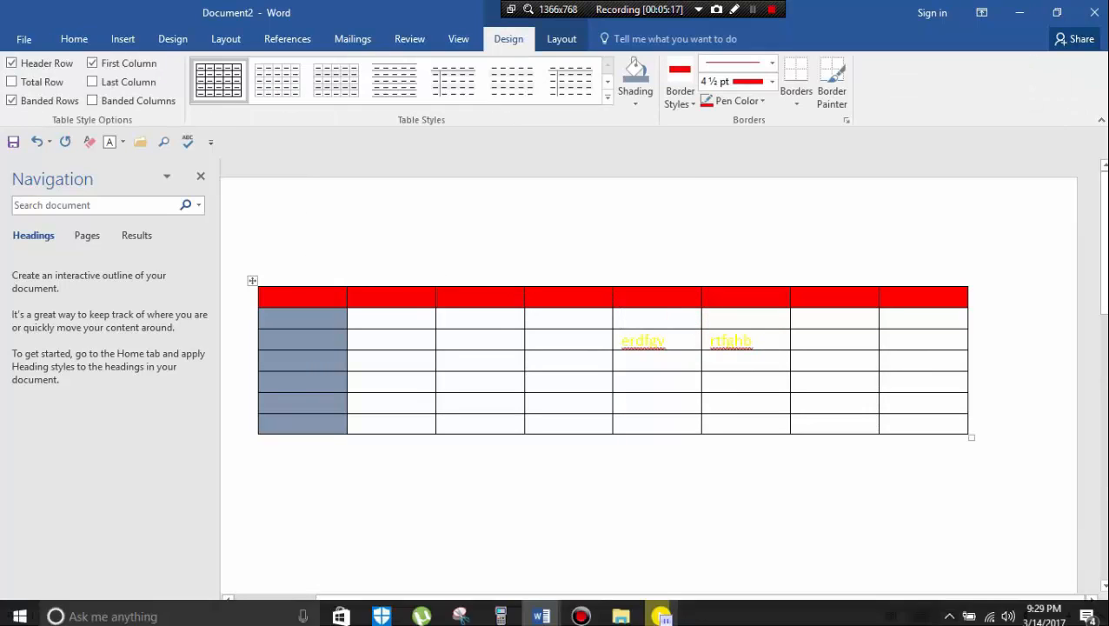
- Clear the text from all cells of the shaded table and remove the table from the document
scroll(608, 330, "down", 3)
scroll(608, 331, "up", 2)
scroll(609, 330, "up", 1)
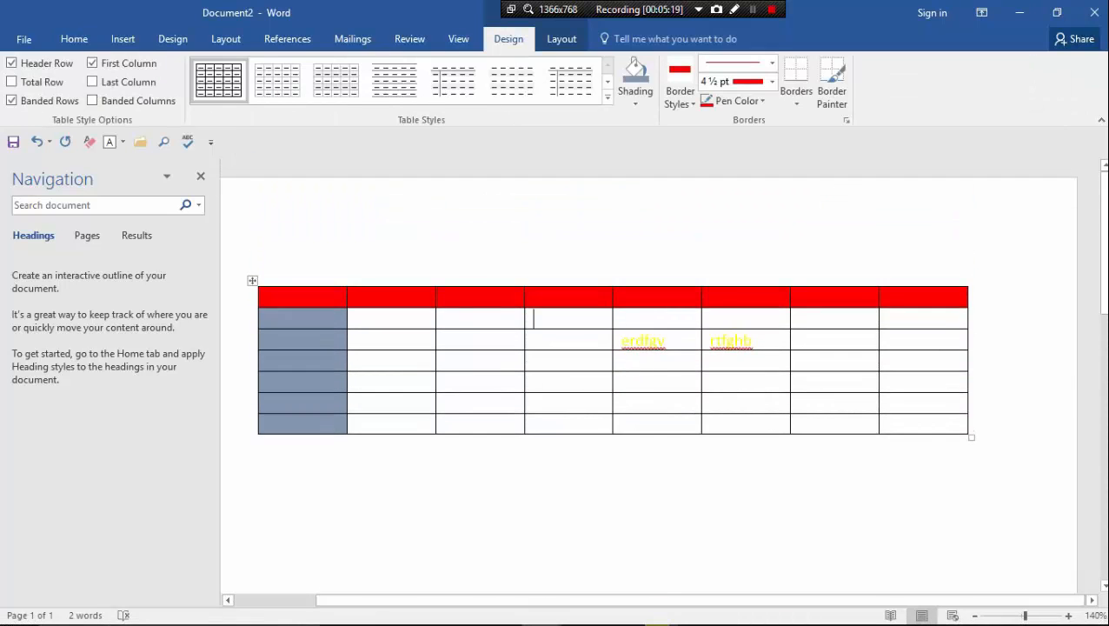
left_click(260, 254)
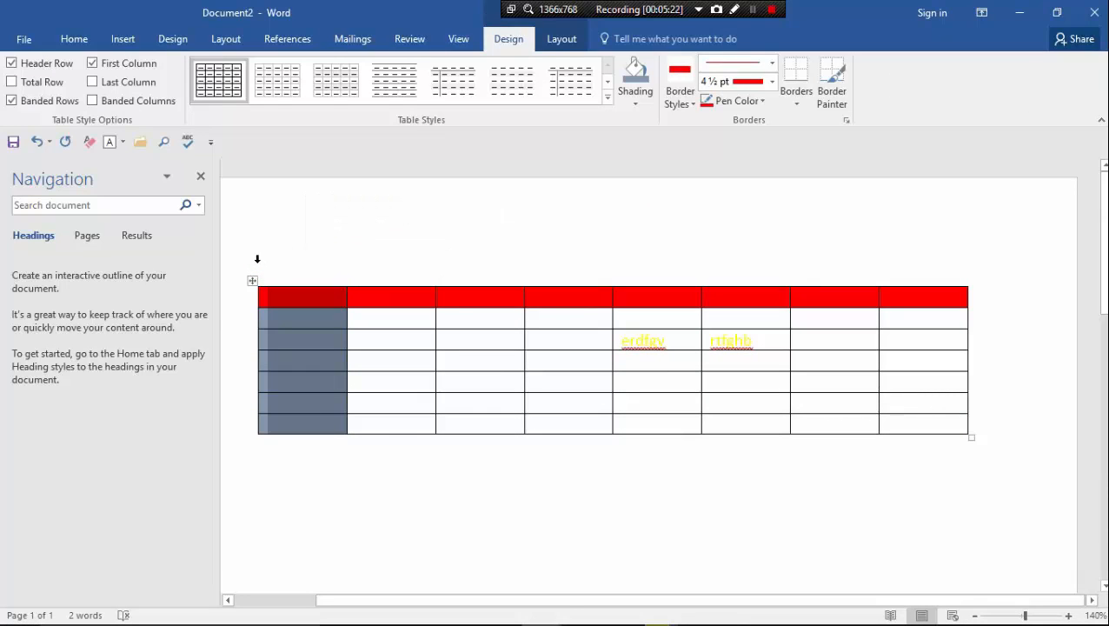
left_click_drag(257, 258, 969, 415)
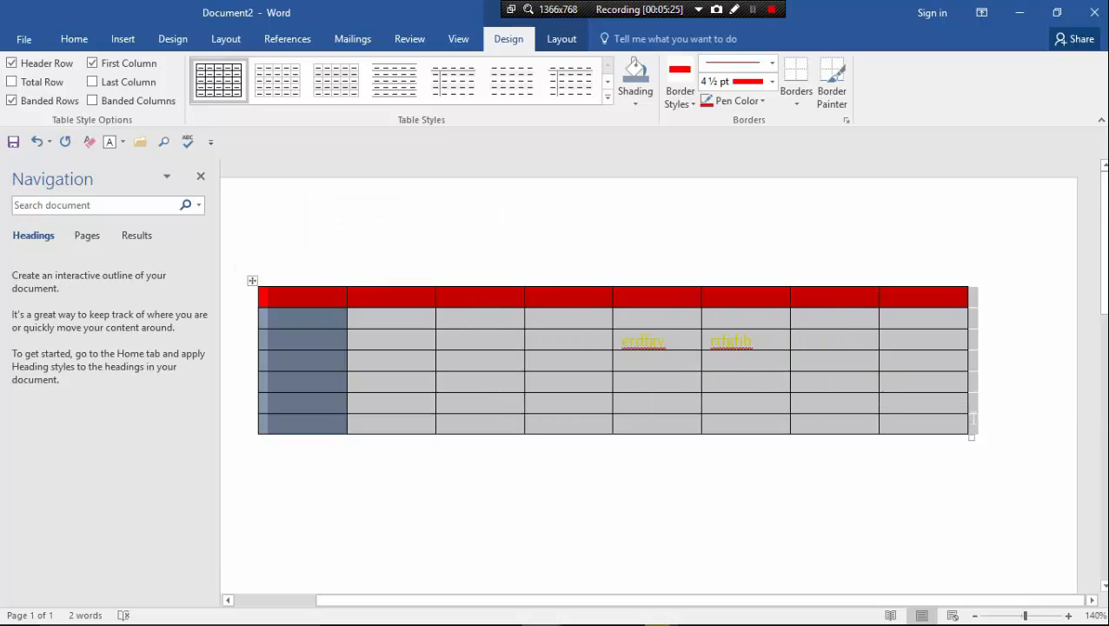
key("BackSpace")
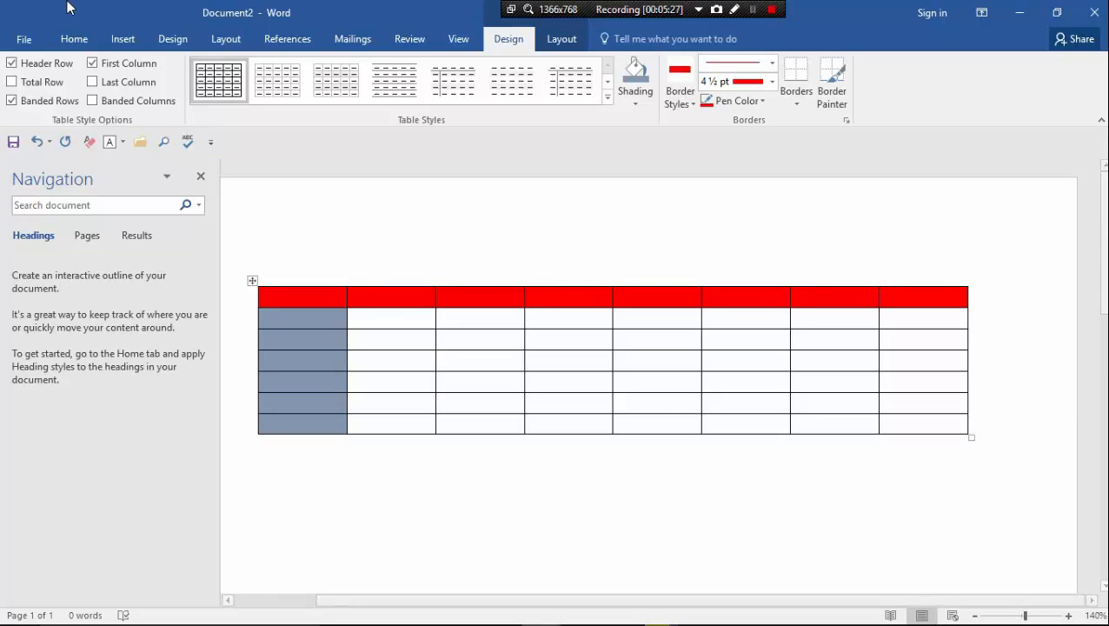
key("ctrl+a")
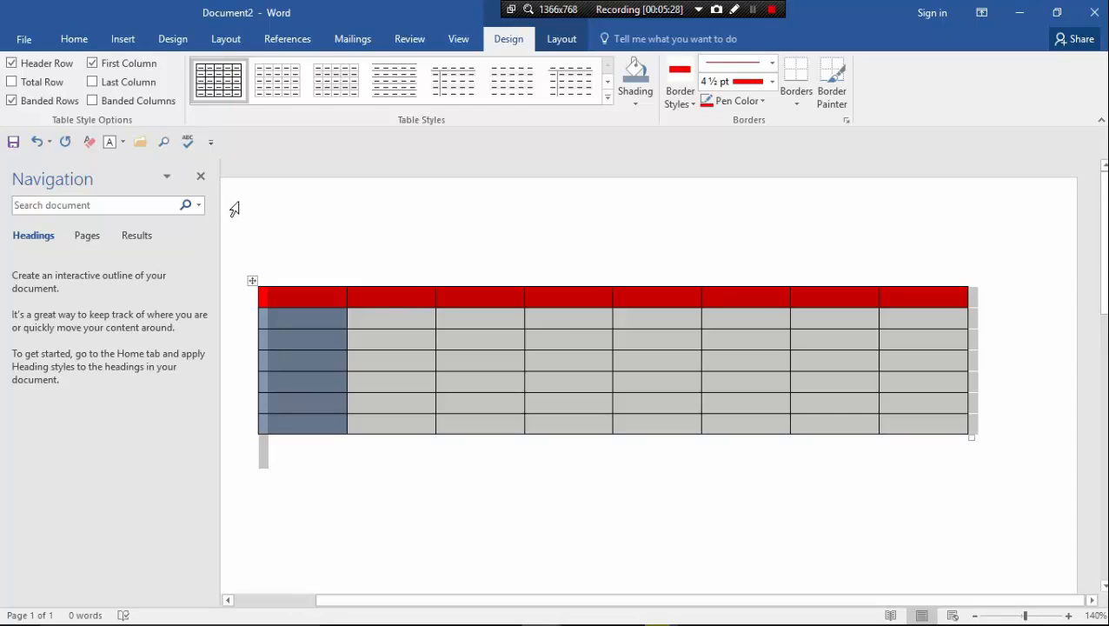
key("BackSpace")
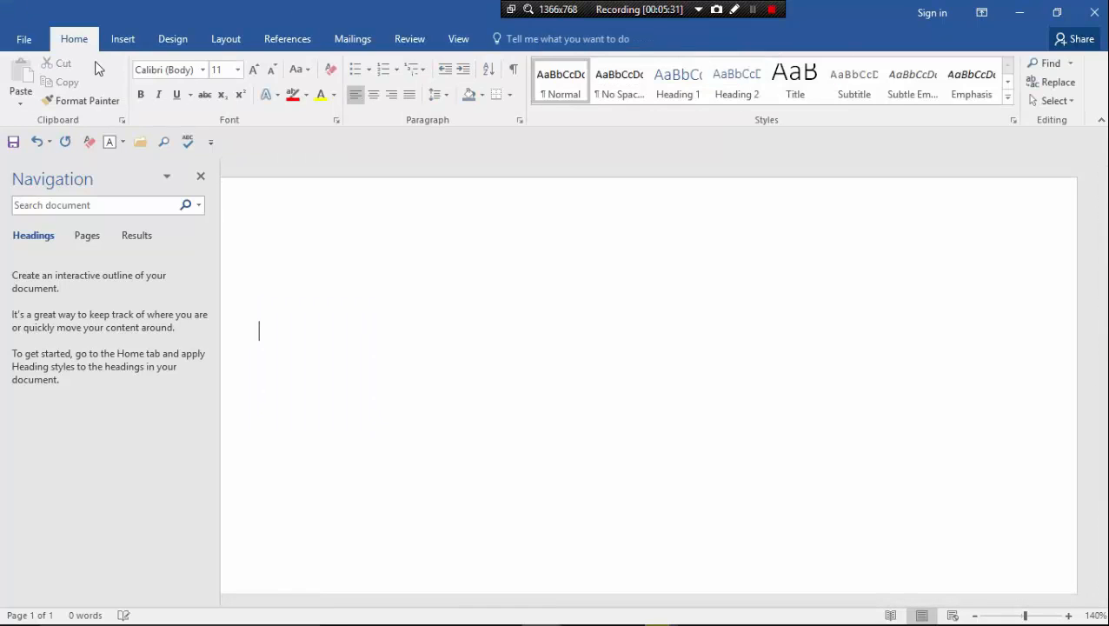
- Insert a table with 5 columns and 200 rows, specifying its size in the Insert Table dialog
left_click(123, 39)
left_click(107, 87)
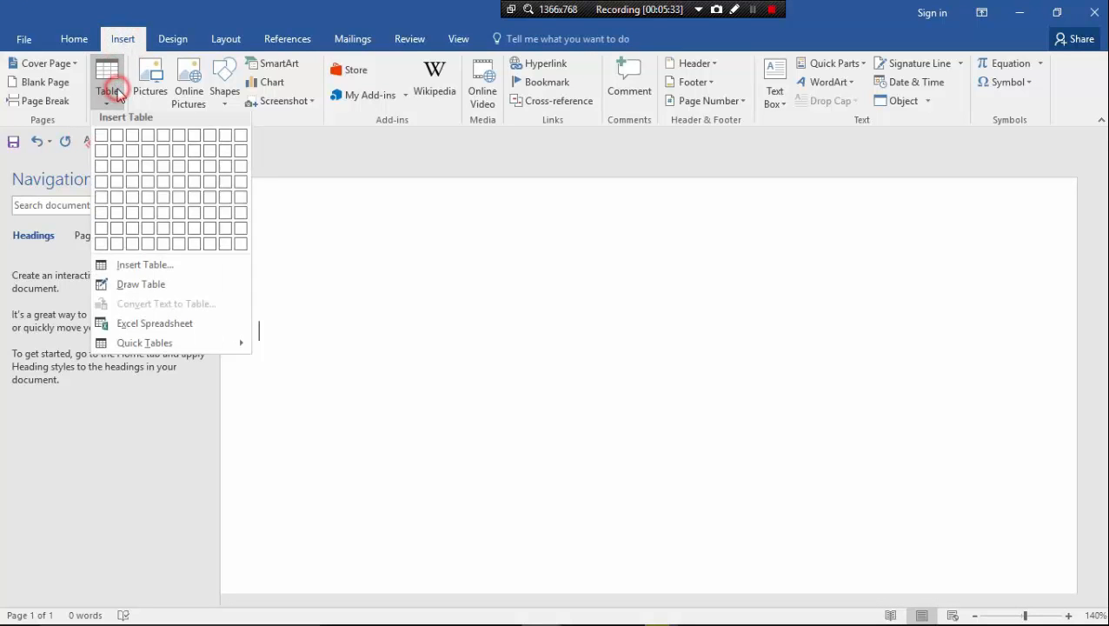
left_click(172, 269)
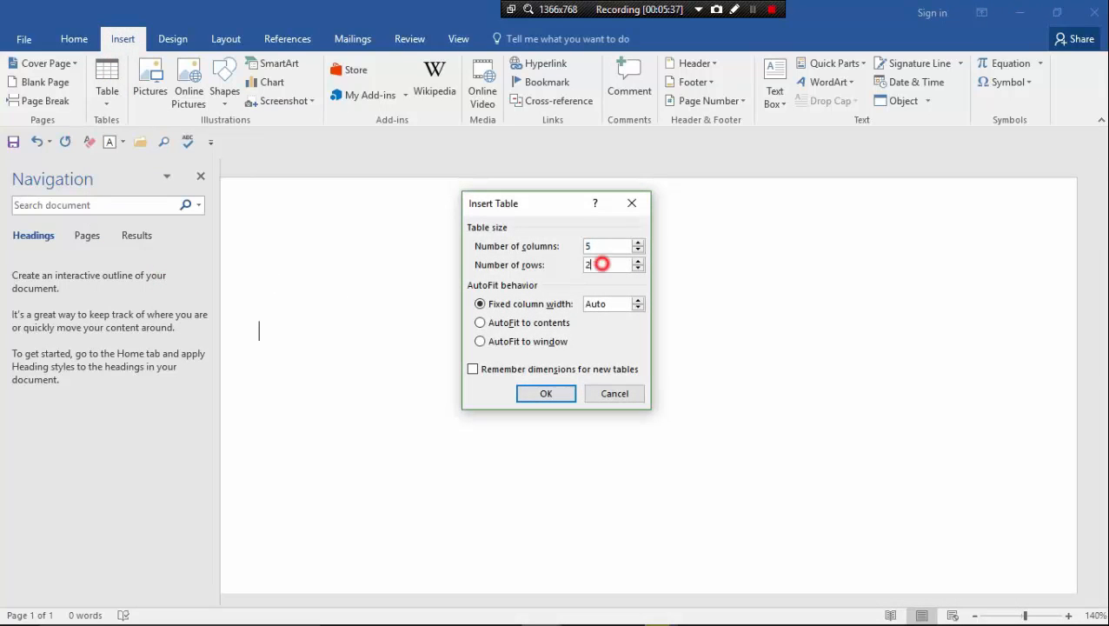
type("00")
left_click(547, 393)
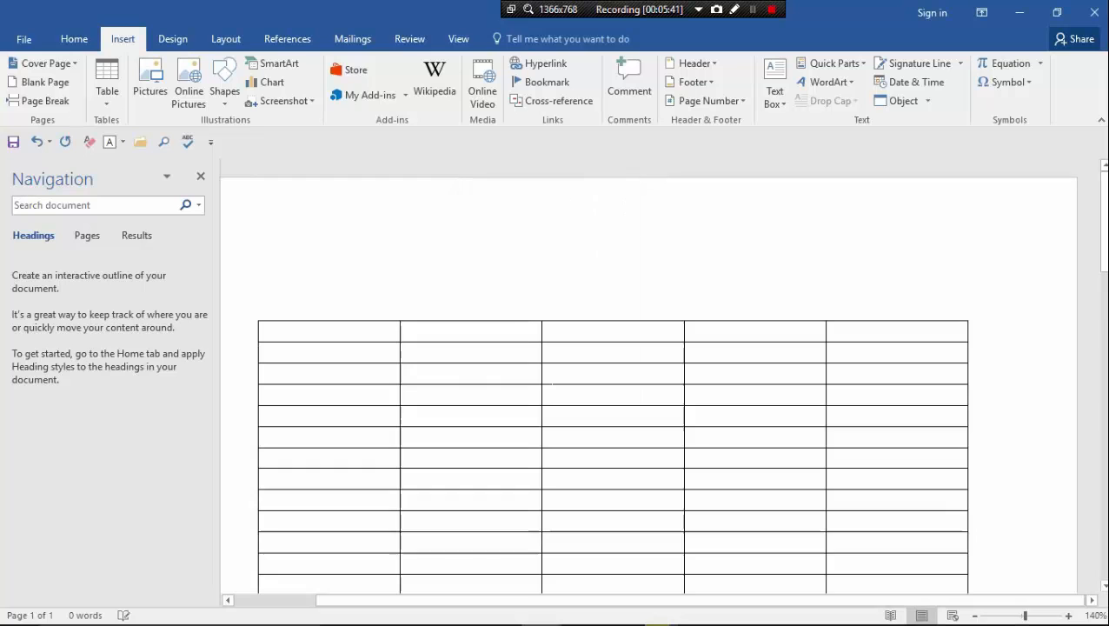
- Look over the rows of the newly inserted table across its pages and return to its start
scroll(539, 344, "down", 3)
scroll(540, 345, "down", 2)
scroll(541, 344, "up", 6)
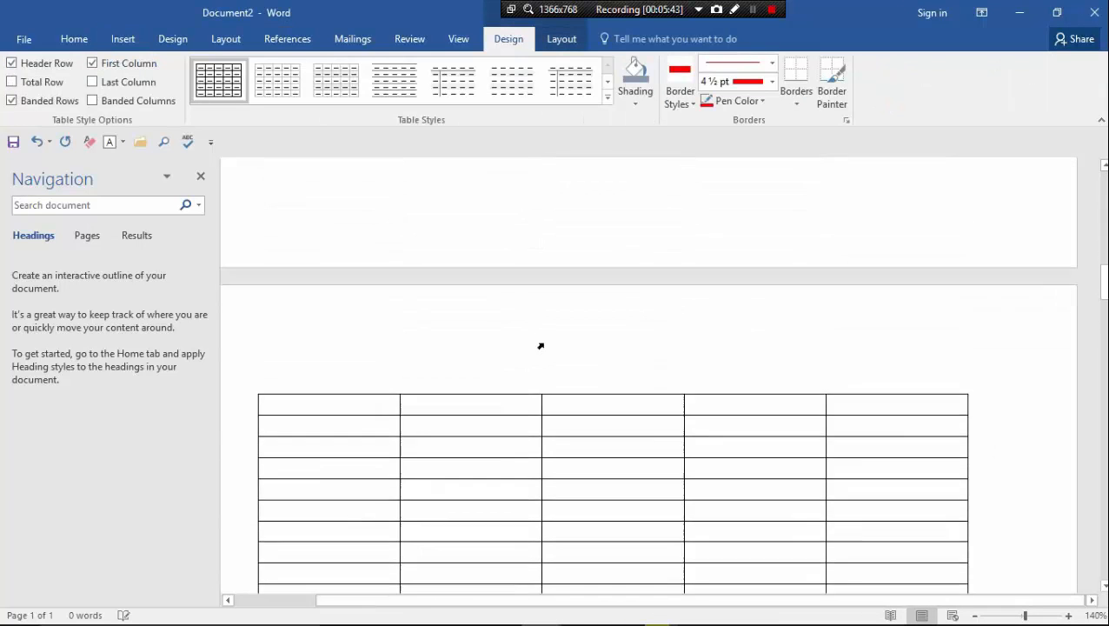
scroll(541, 346, "down", 5)
scroll(541, 313, "up", 5)
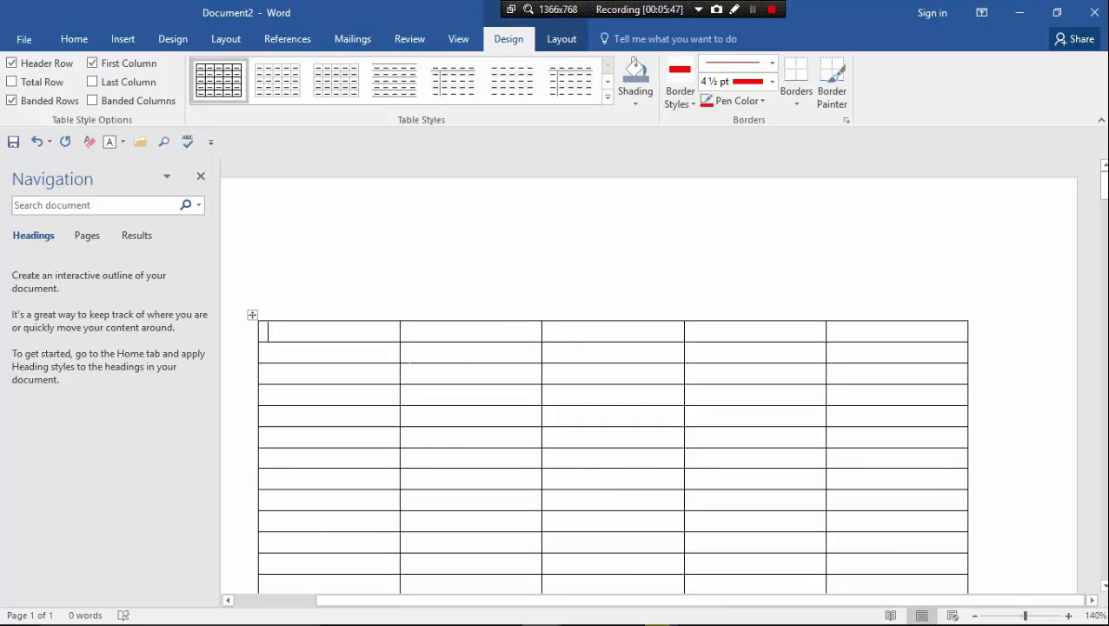
scroll(453, 321, "down", 4)
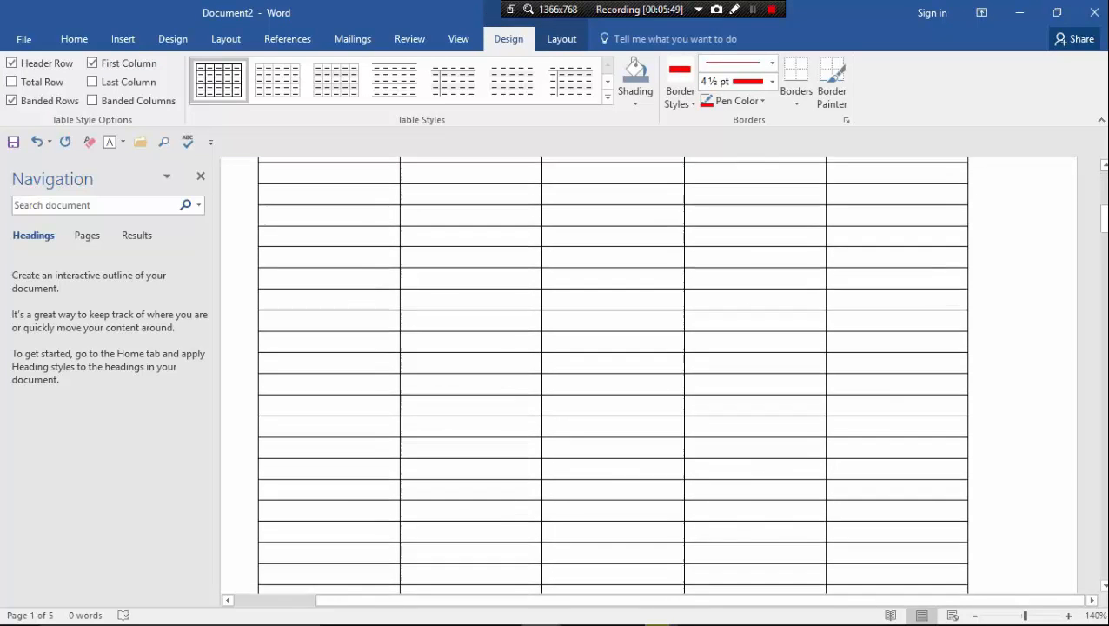
scroll(453, 322, "up", 3)
scroll(608, 374, "up", 1)
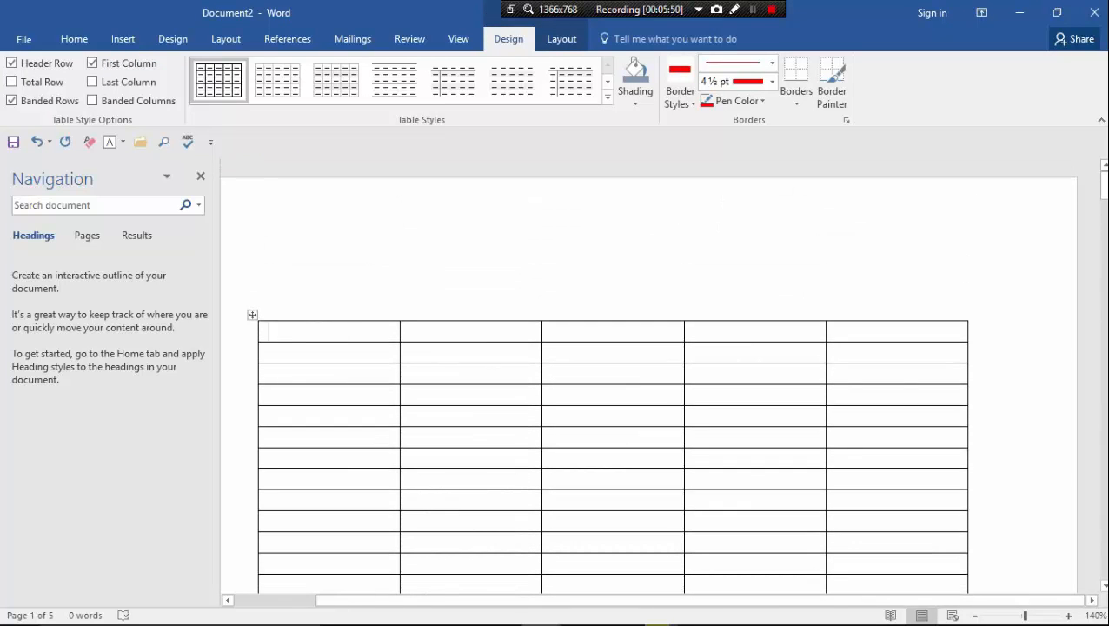
scroll(512, 262, "down", 1)
scroll(513, 262, "up", 1)
scroll(513, 262, "down", 1)
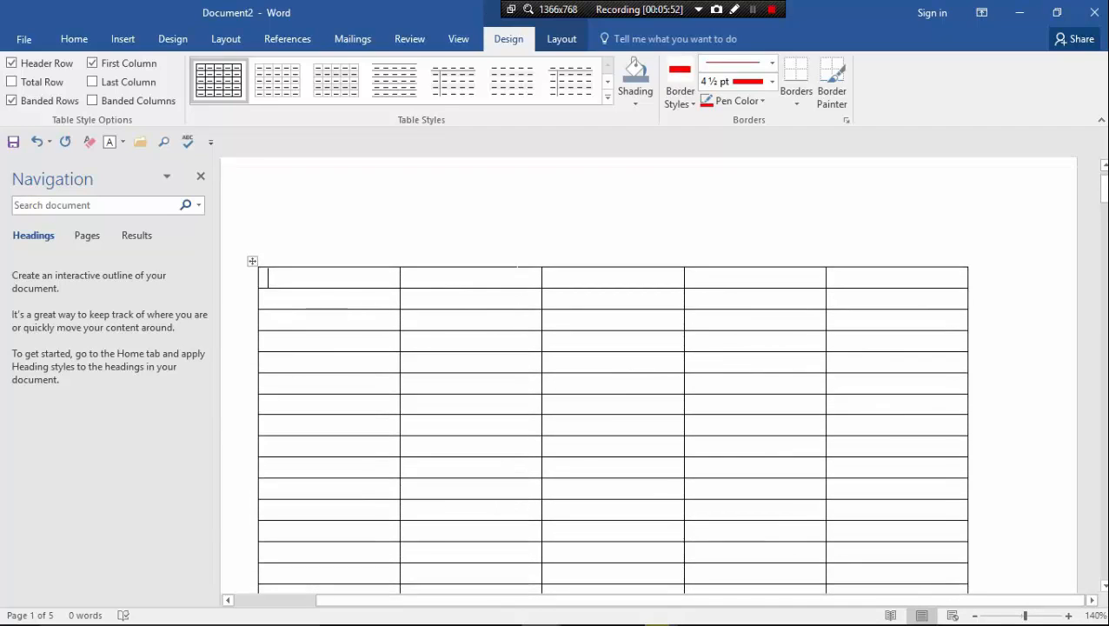
scroll(518, 266, "down", 2)
scroll(537, 164, "up", 3)
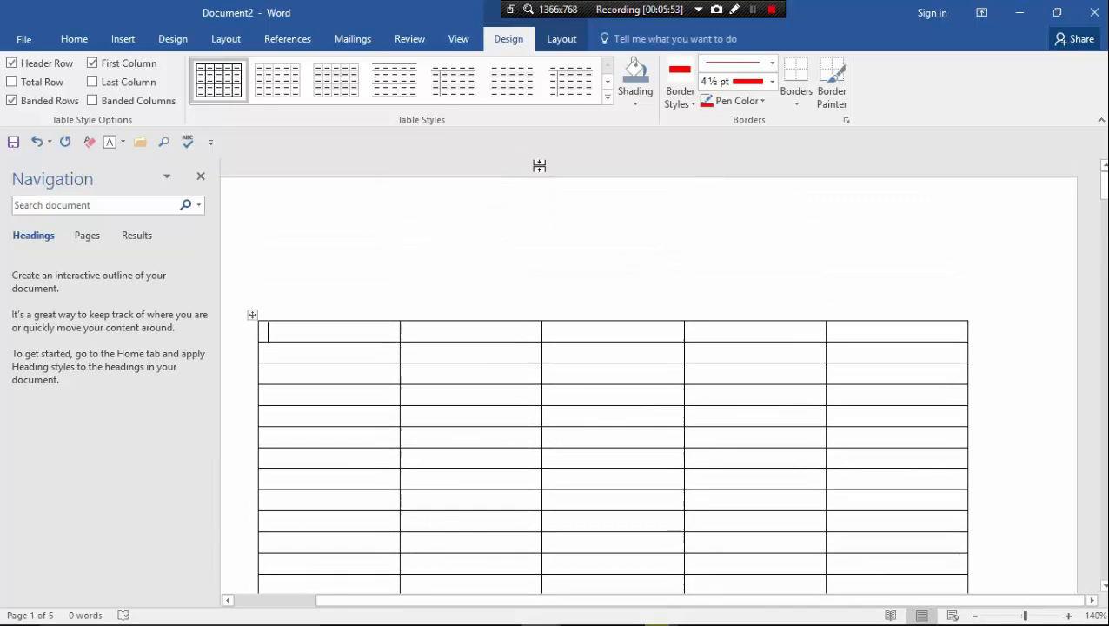
- Try the gray dark grid style with a shaded header and first column, and replace it with the blue version
left_click(608, 98)
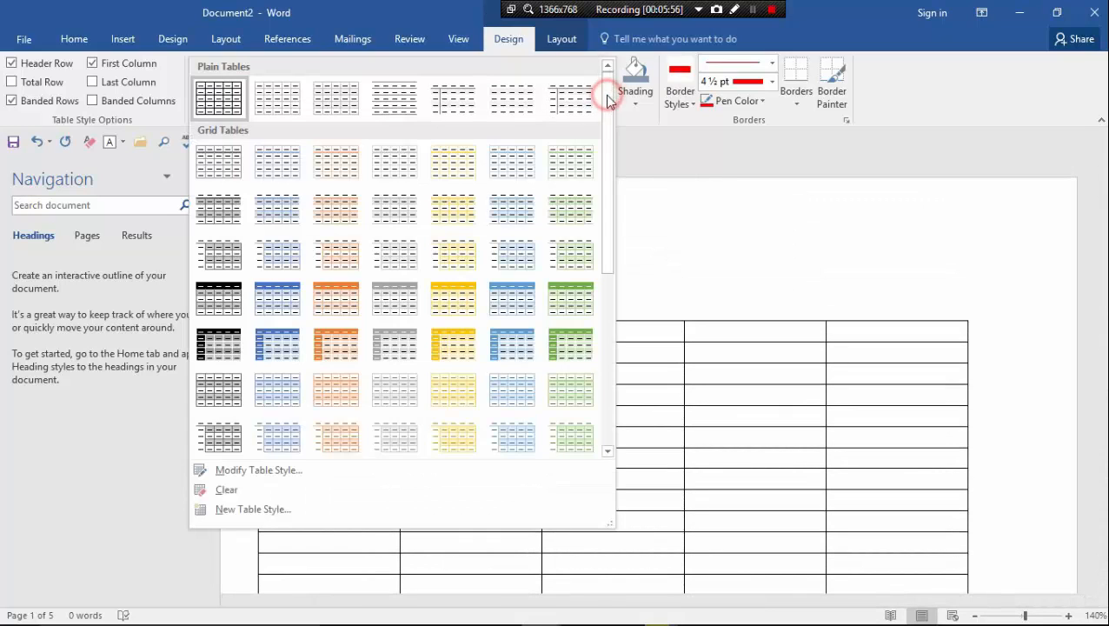
left_click(402, 357)
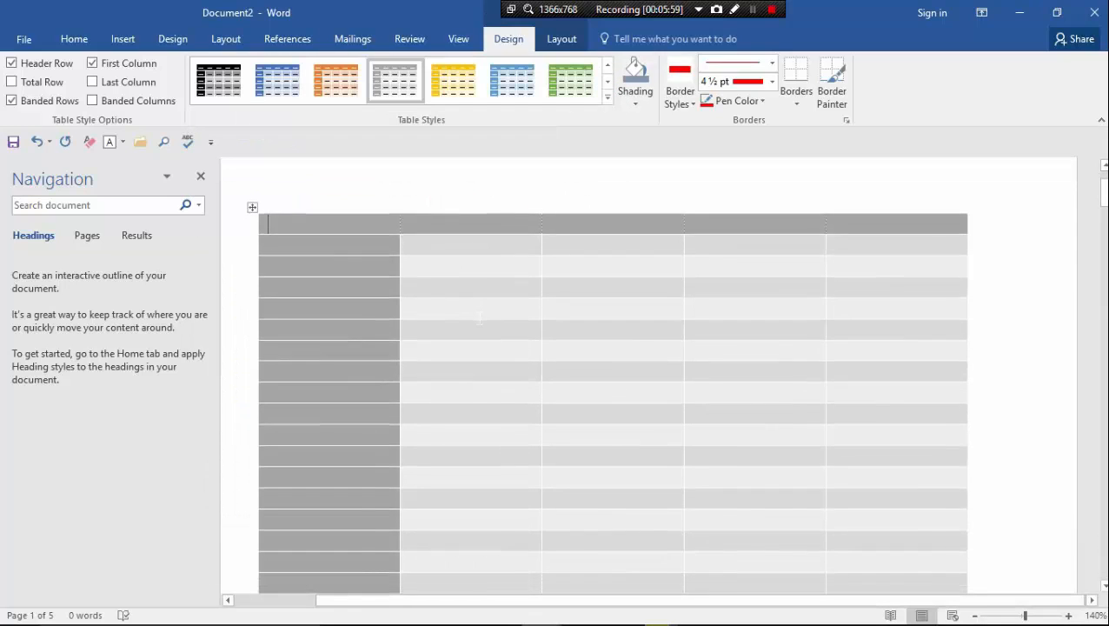
left_click(606, 100)
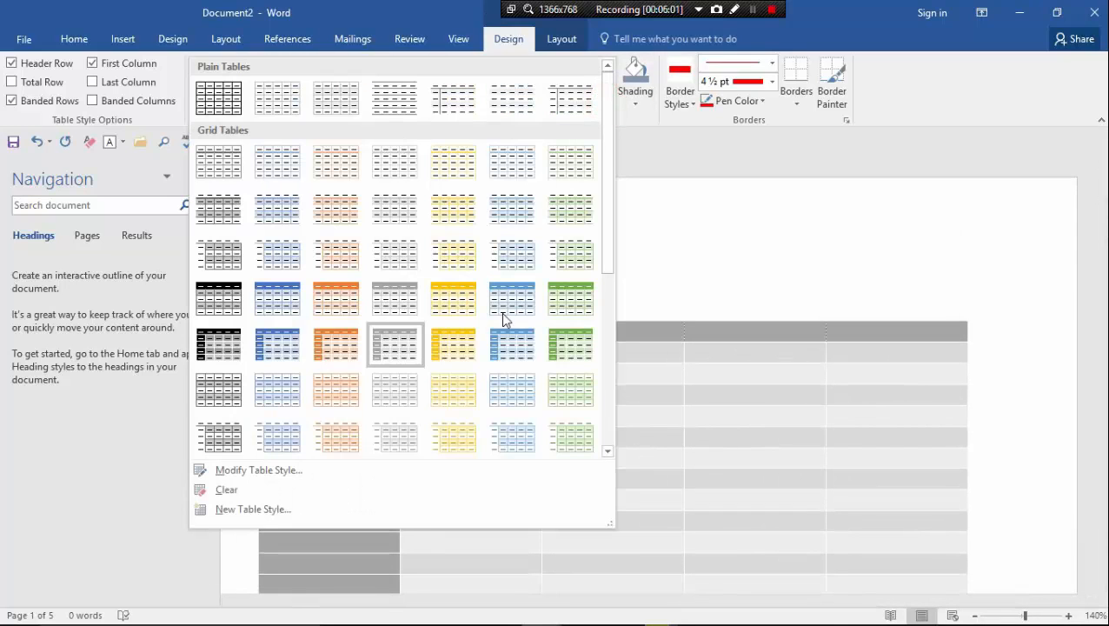
left_click(277, 344)
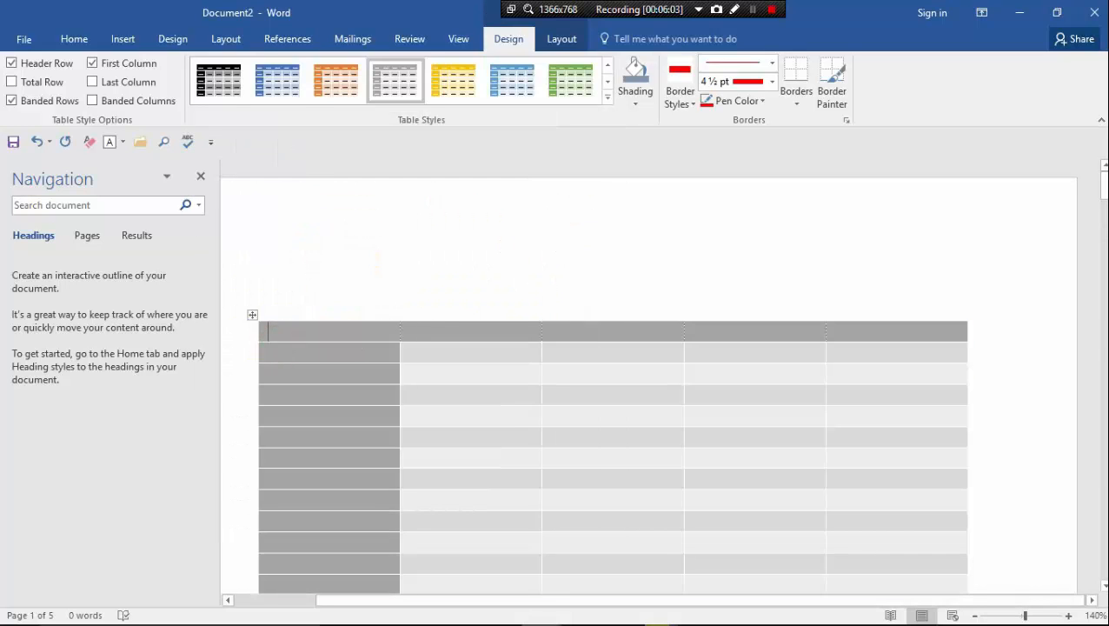
scroll(598, 330, "up", 3)
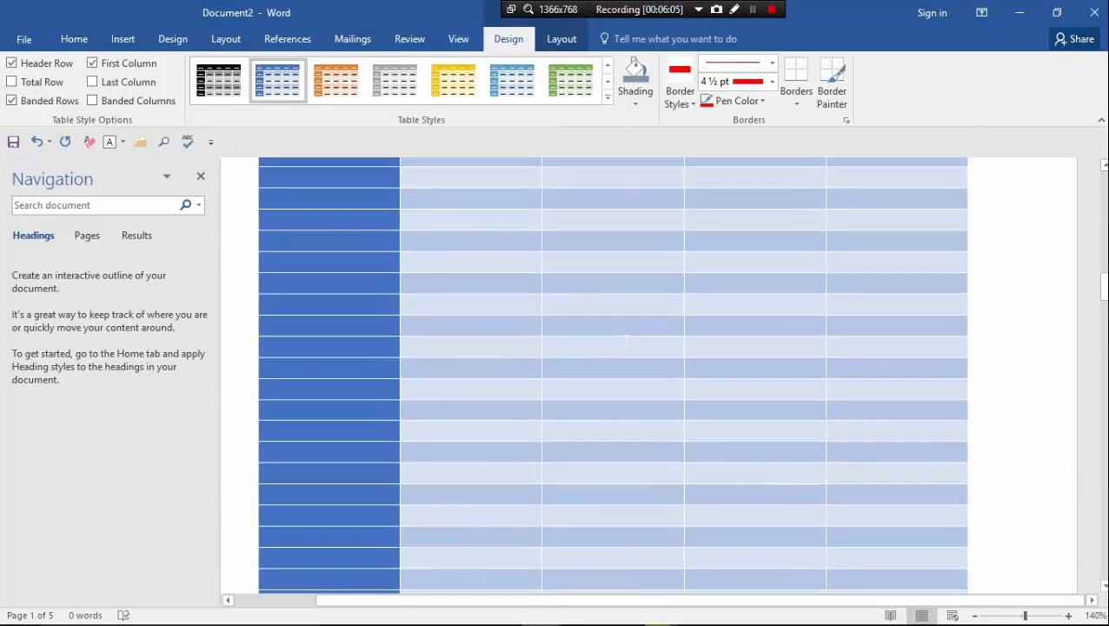
scroll(599, 330, "up", 10)
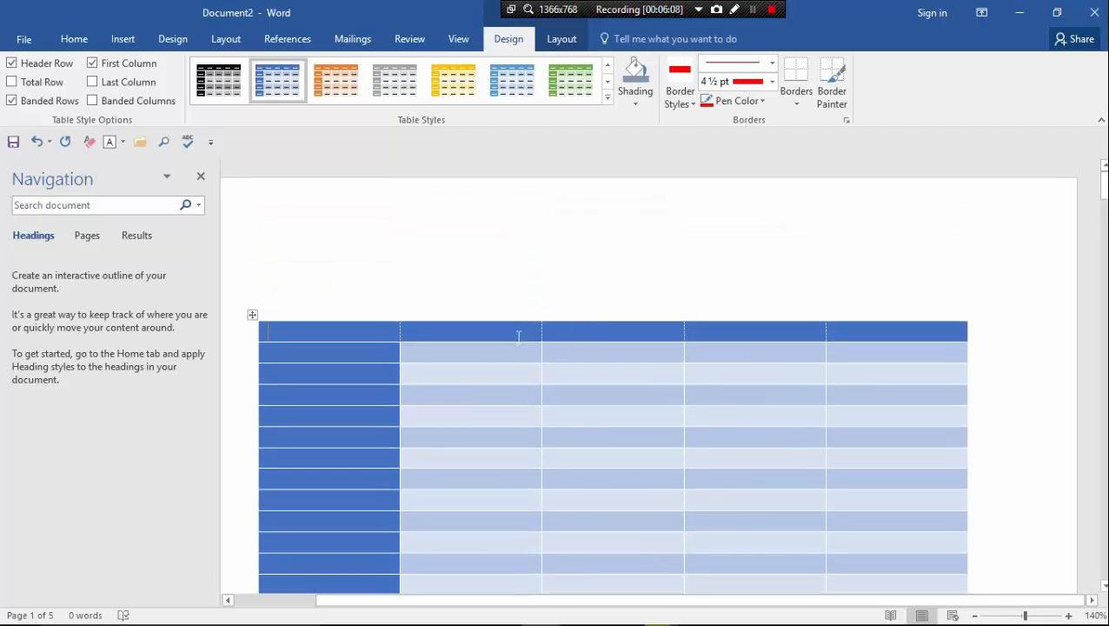
- Examine the blue table's header row, first column and banded rows across the document's pages
left_click(514, 335)
scroll(565, 277, "down", 3)
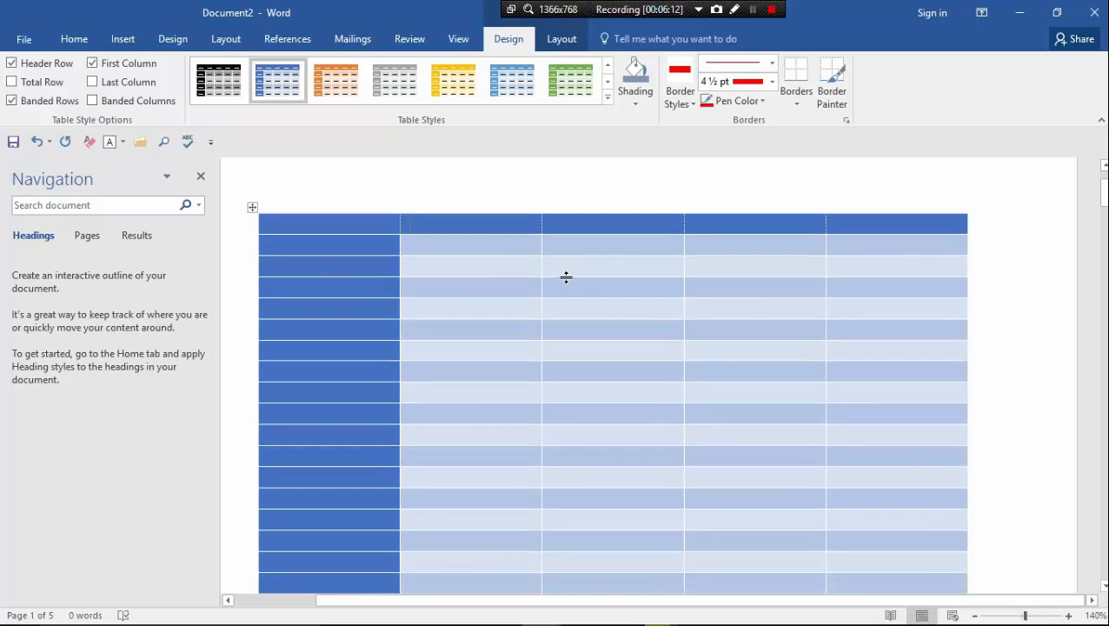
scroll(566, 277, "up", 1)
scroll(569, 278, "down", 5)
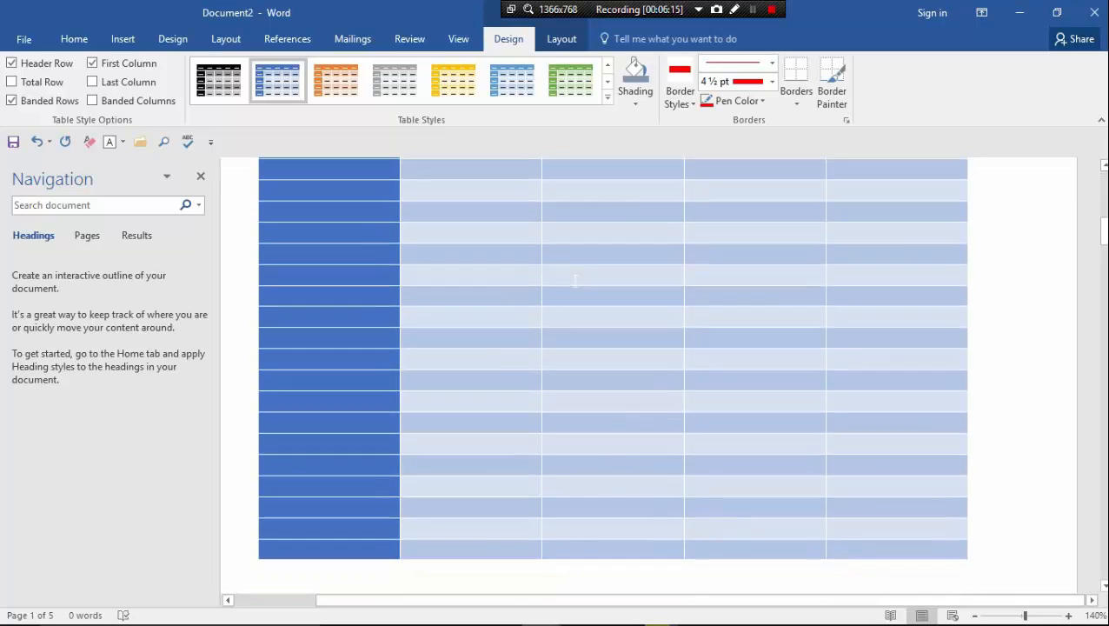
scroll(574, 279, "down", 10)
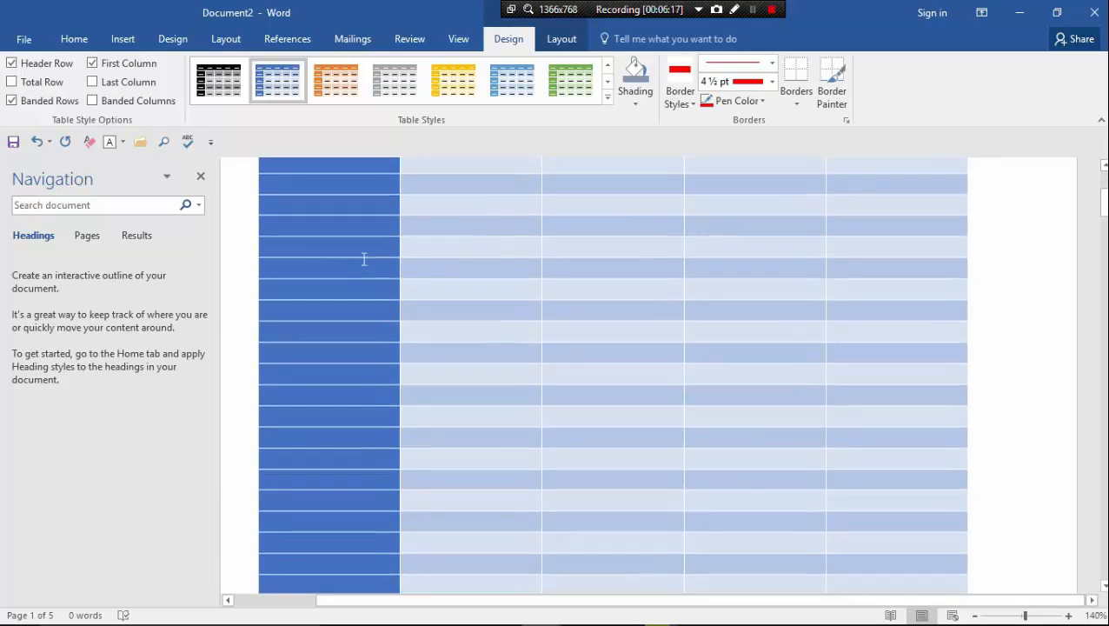
scroll(364, 259, "up", 10)
scroll(681, 334, "down", 10)
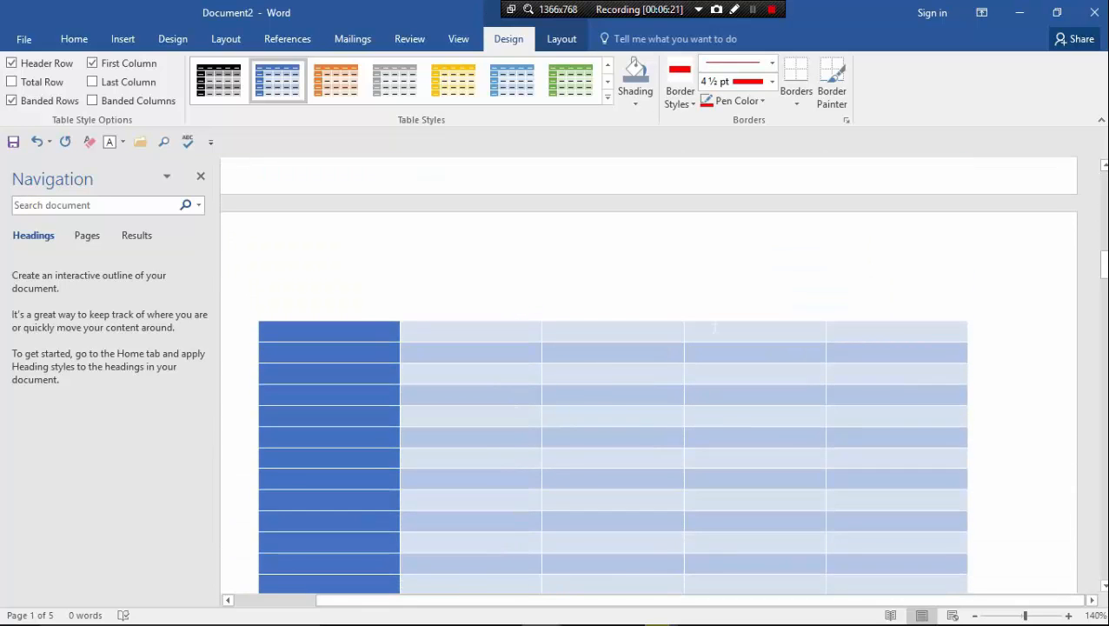
scroll(720, 314, "up", 10)
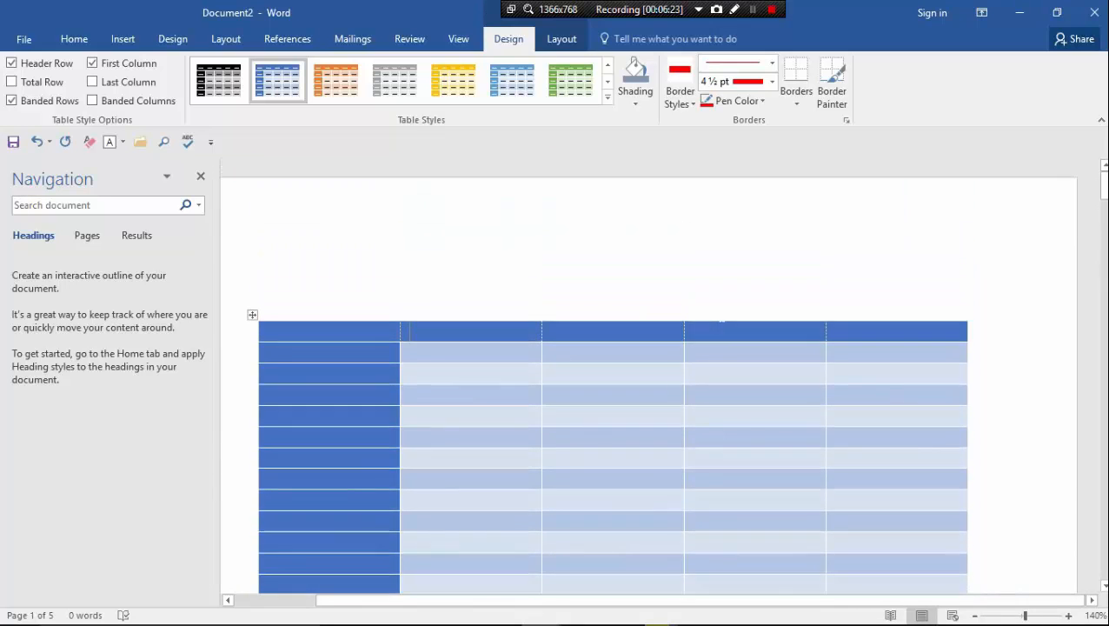
left_click(376, 289)
left_click(753, 10)
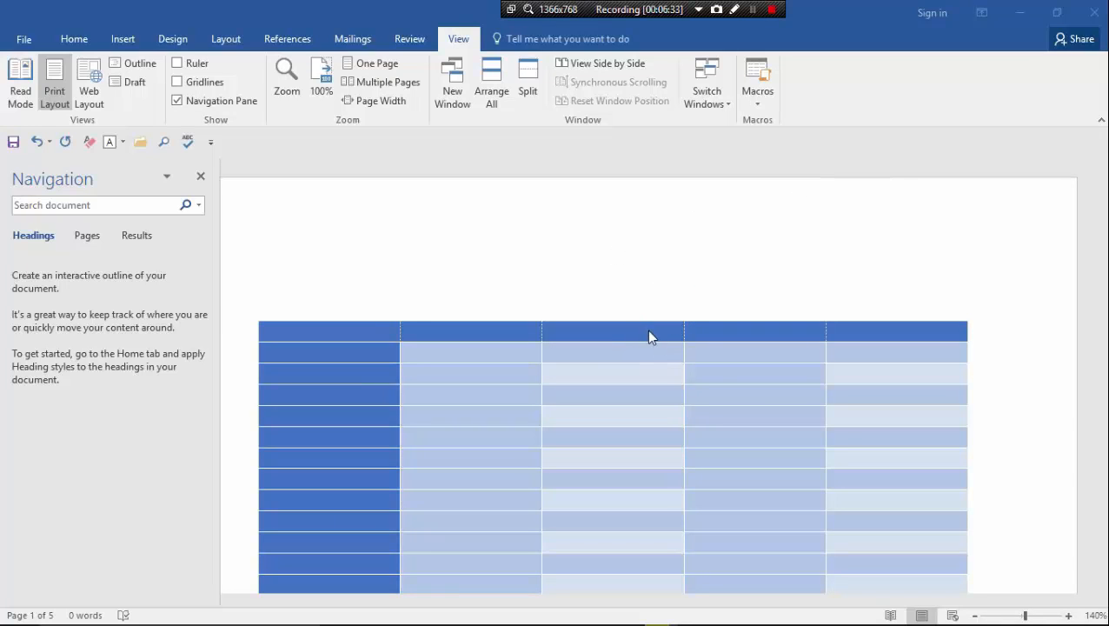
scroll(651, 328, "down", 2)
scroll(651, 329, "up", 2)
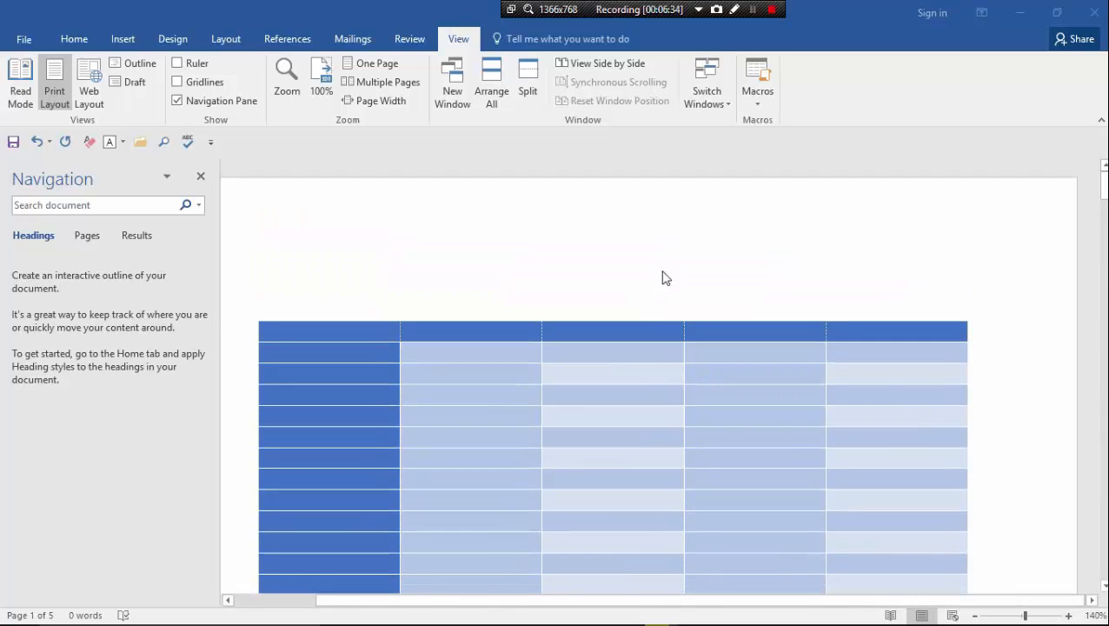